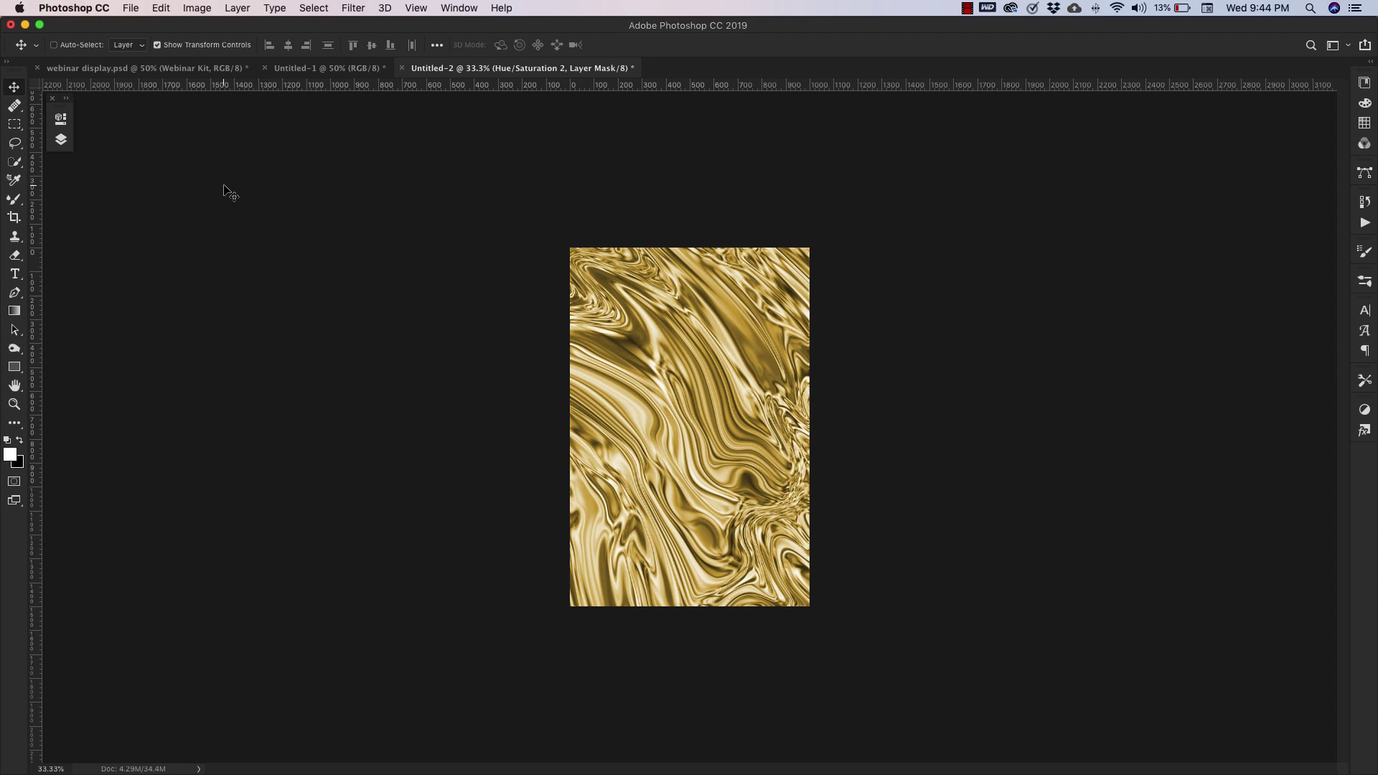
Step: Browse all Mobile presets in the New Document dialog, then close it without creating a document
{"action": "left_click", "coordinate": [128, 11]}
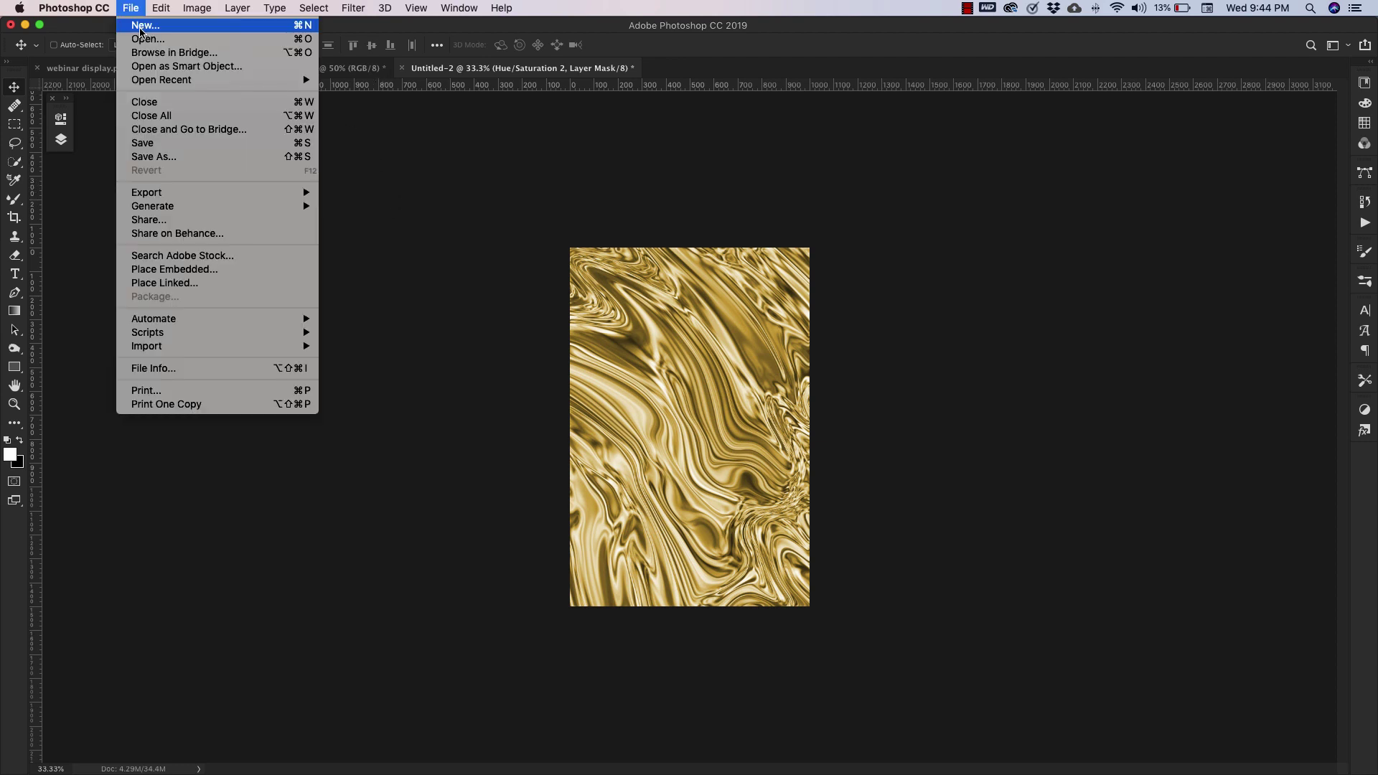
{"action": "left_click", "coordinate": [139, 26]}
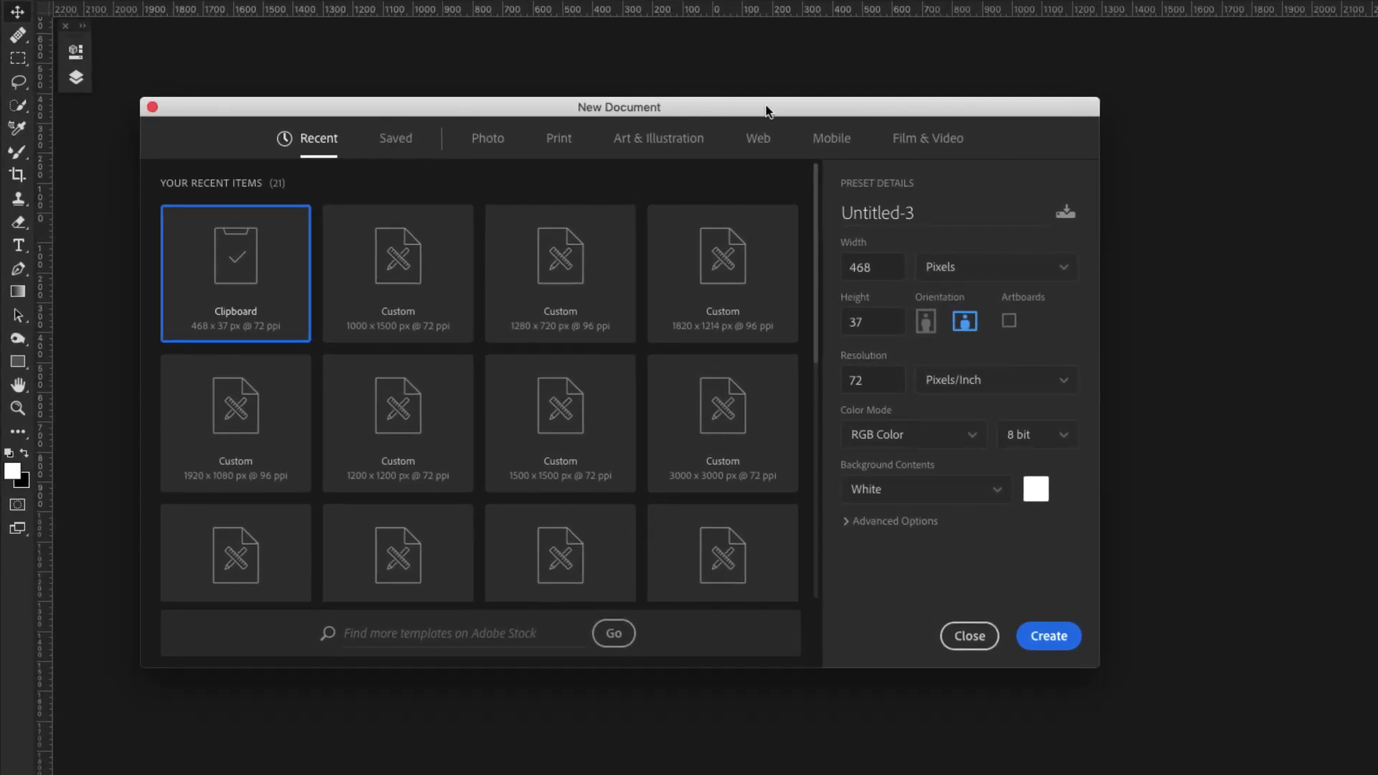
{"action": "left_click", "coordinate": [830, 139]}
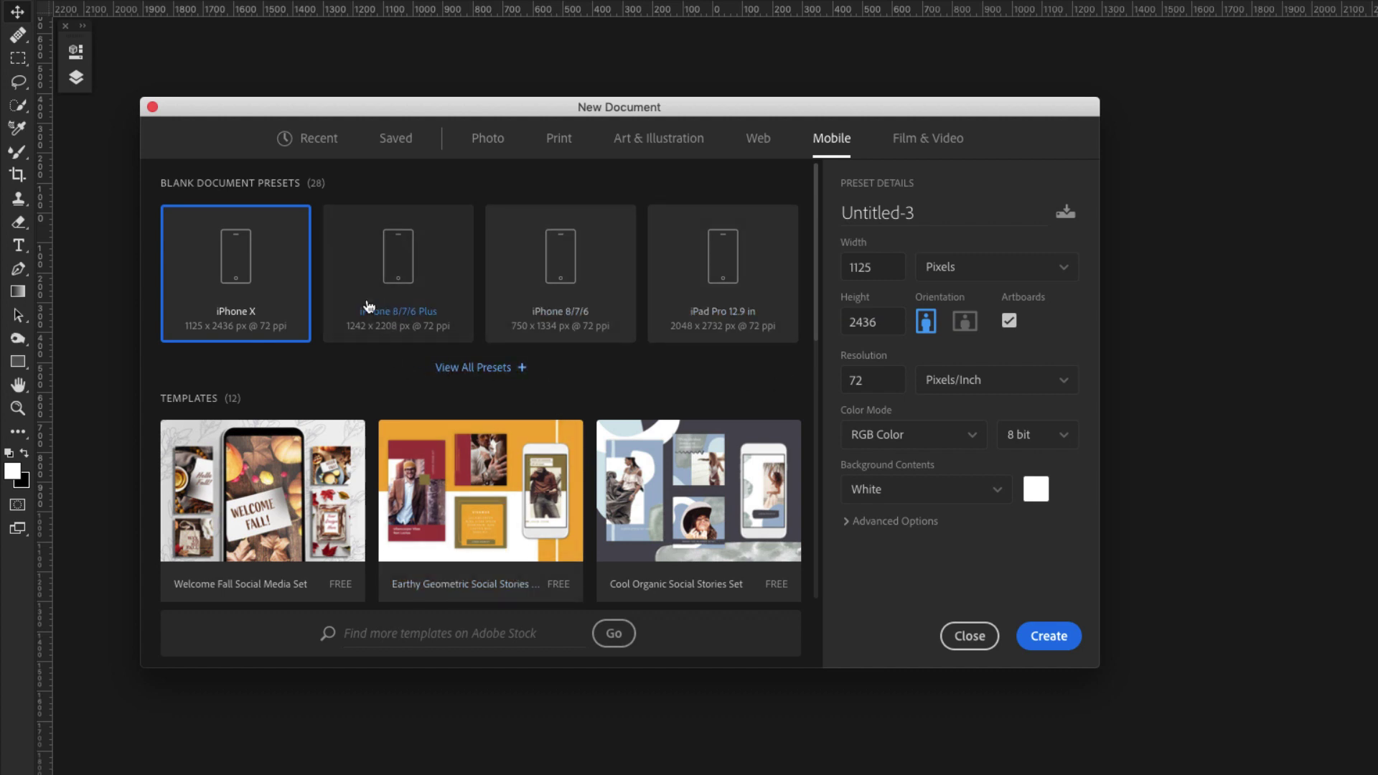
{"action": "left_click", "coordinate": [500, 374]}
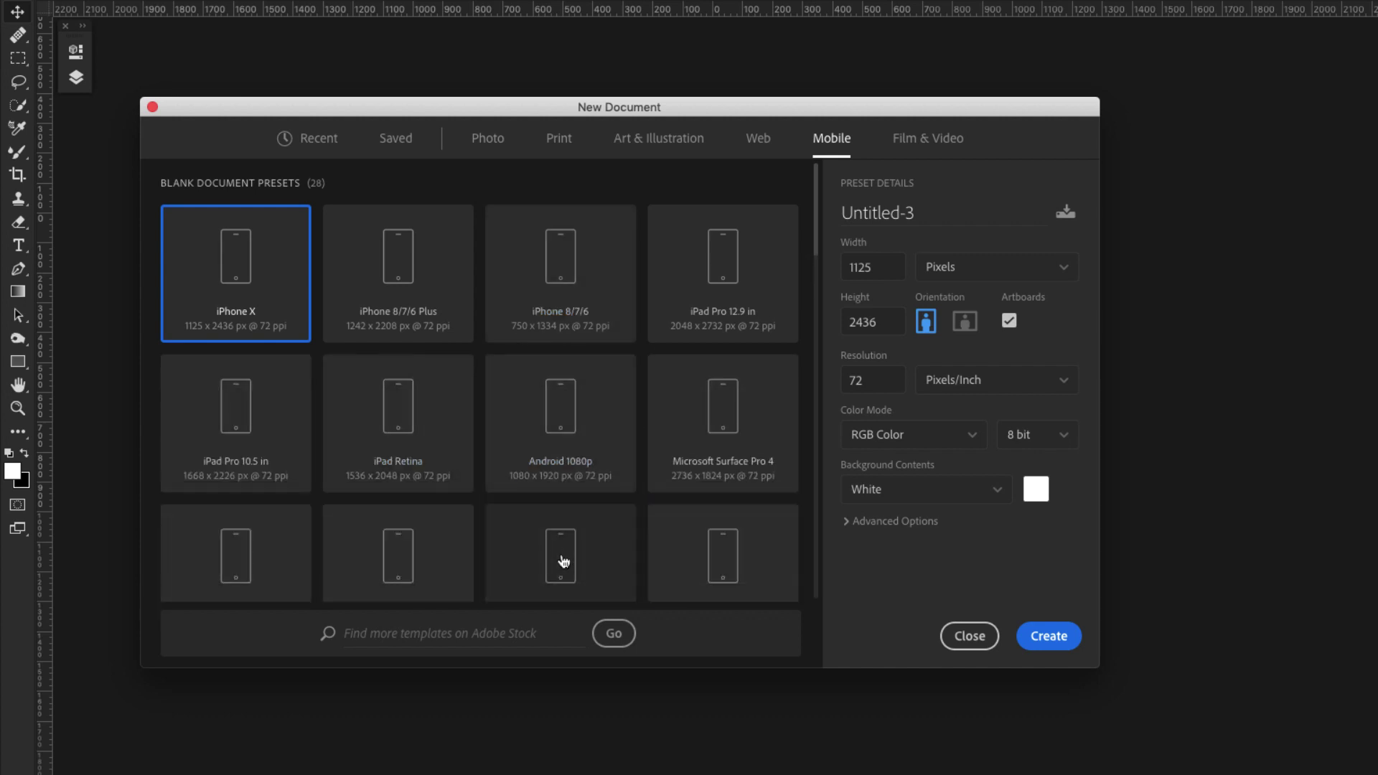
{"action": "left_click_drag", "start_coordinate": [815, 215], "coordinate": [820, 248]}
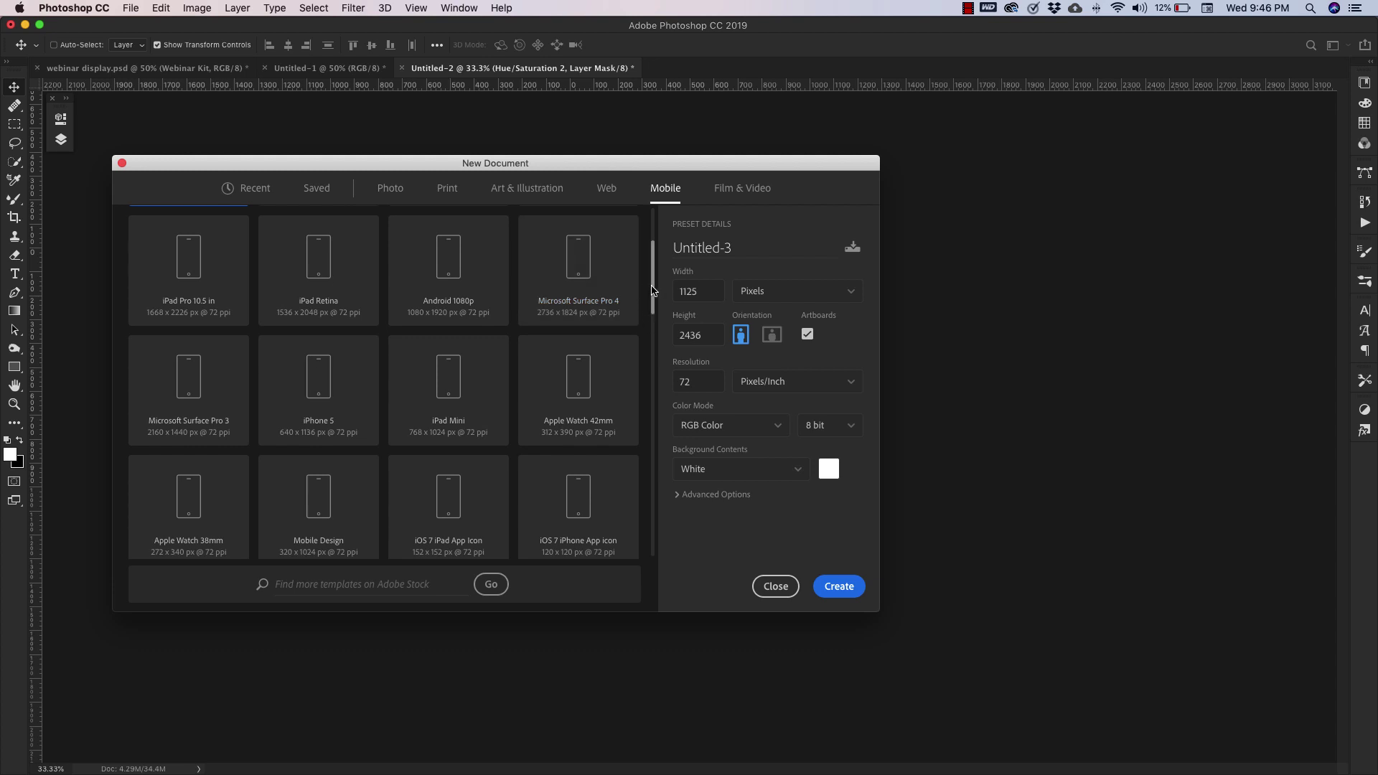
{"action": "left_click_drag", "start_coordinate": [653, 286], "coordinate": [660, 245]}
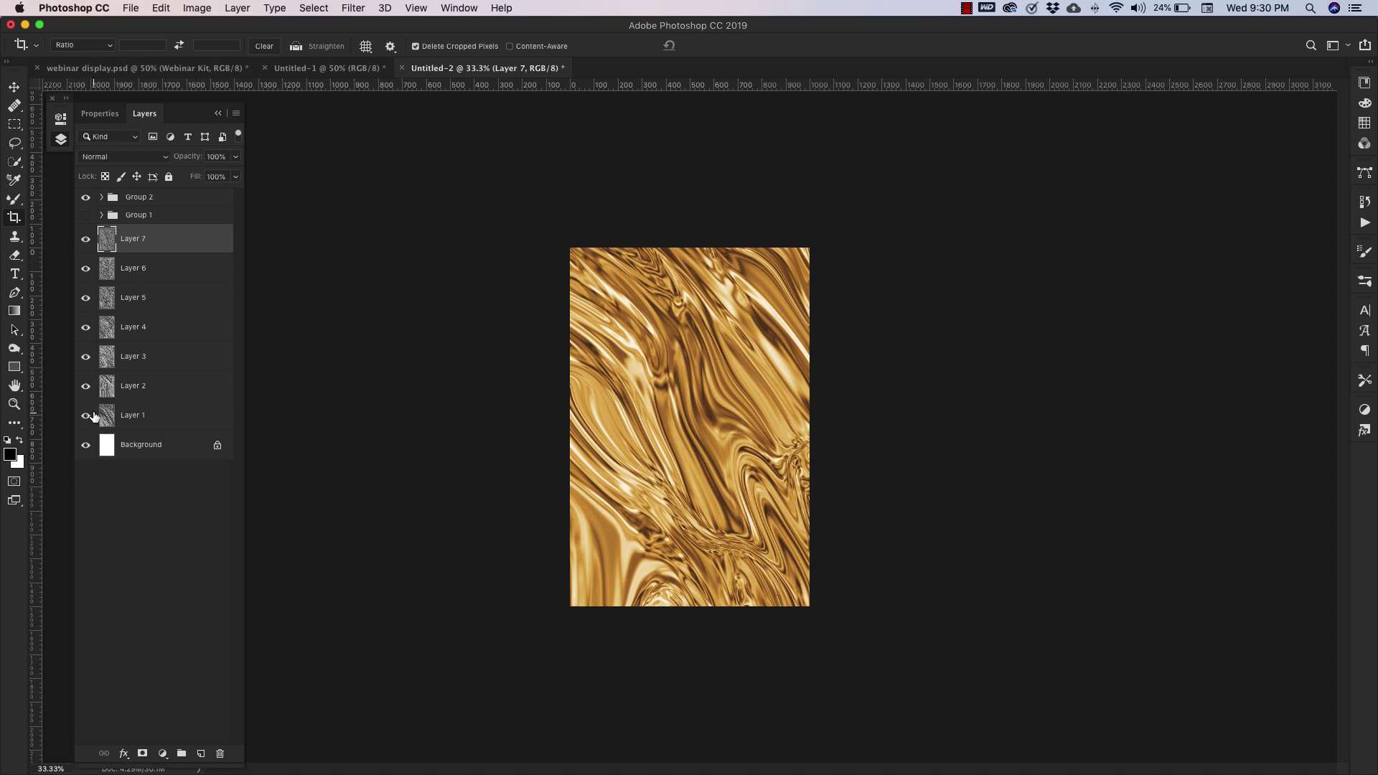
Step: Hide Layers 7 through 2, then hide Group 2 and show Group 1
{"action": "left_click_drag", "start_coordinate": [85, 242], "coordinate": [86, 391]}
{"action": "left_click", "coordinate": [85, 197]}
{"action": "left_click", "coordinate": [86, 215]}
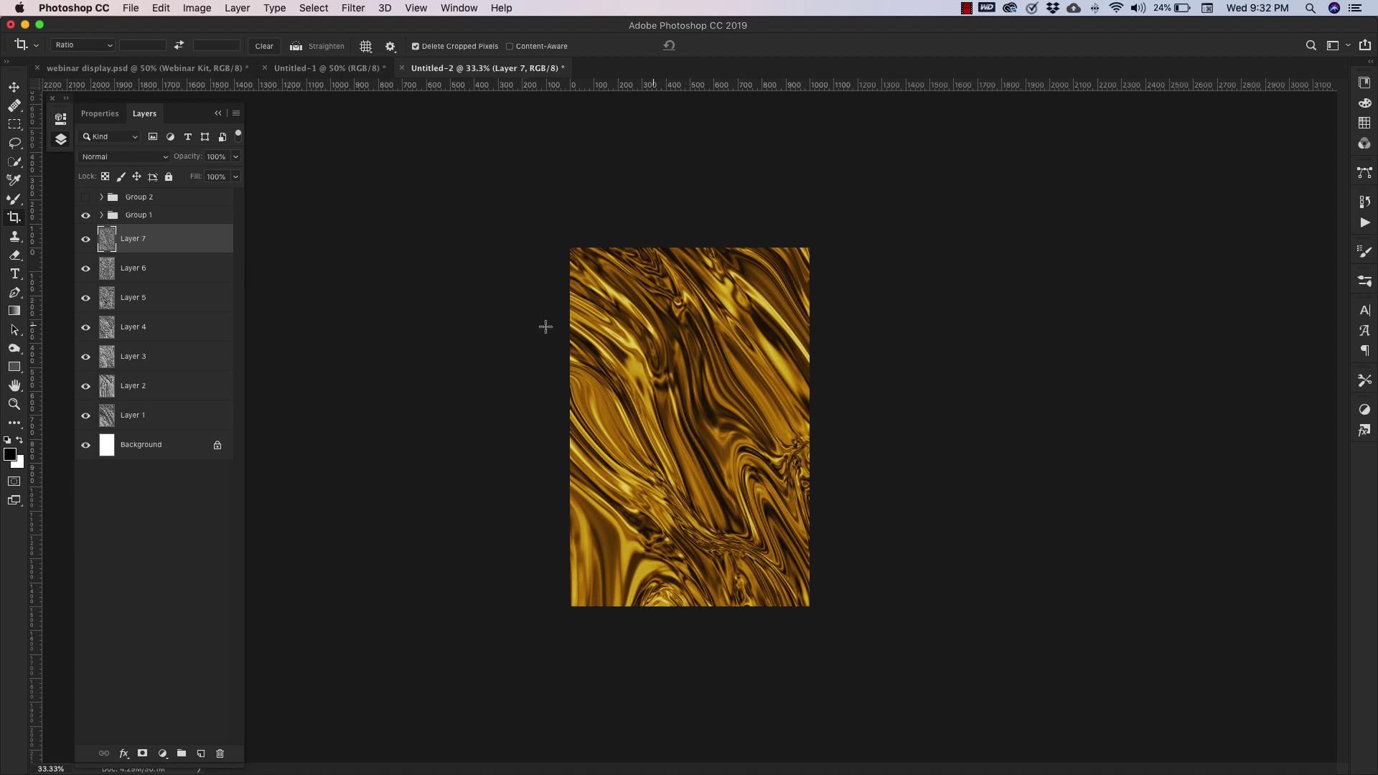
Step: In Group 1's Hue/Saturation 1 copy 2 layer, try Hue 182 (cyan), then set it back to 112
{"action": "left_click", "coordinate": [101, 216]}
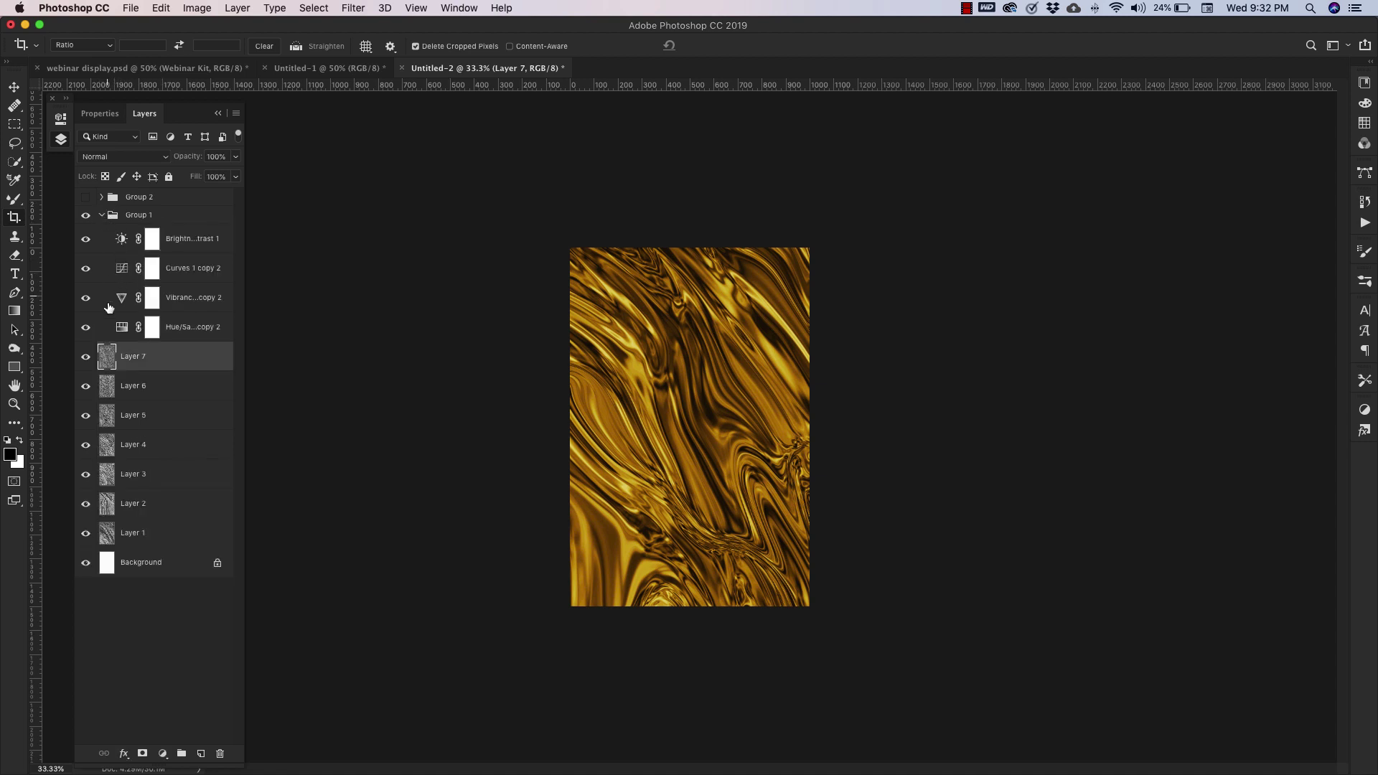
{"action": "double_click", "coordinate": [122, 326]}
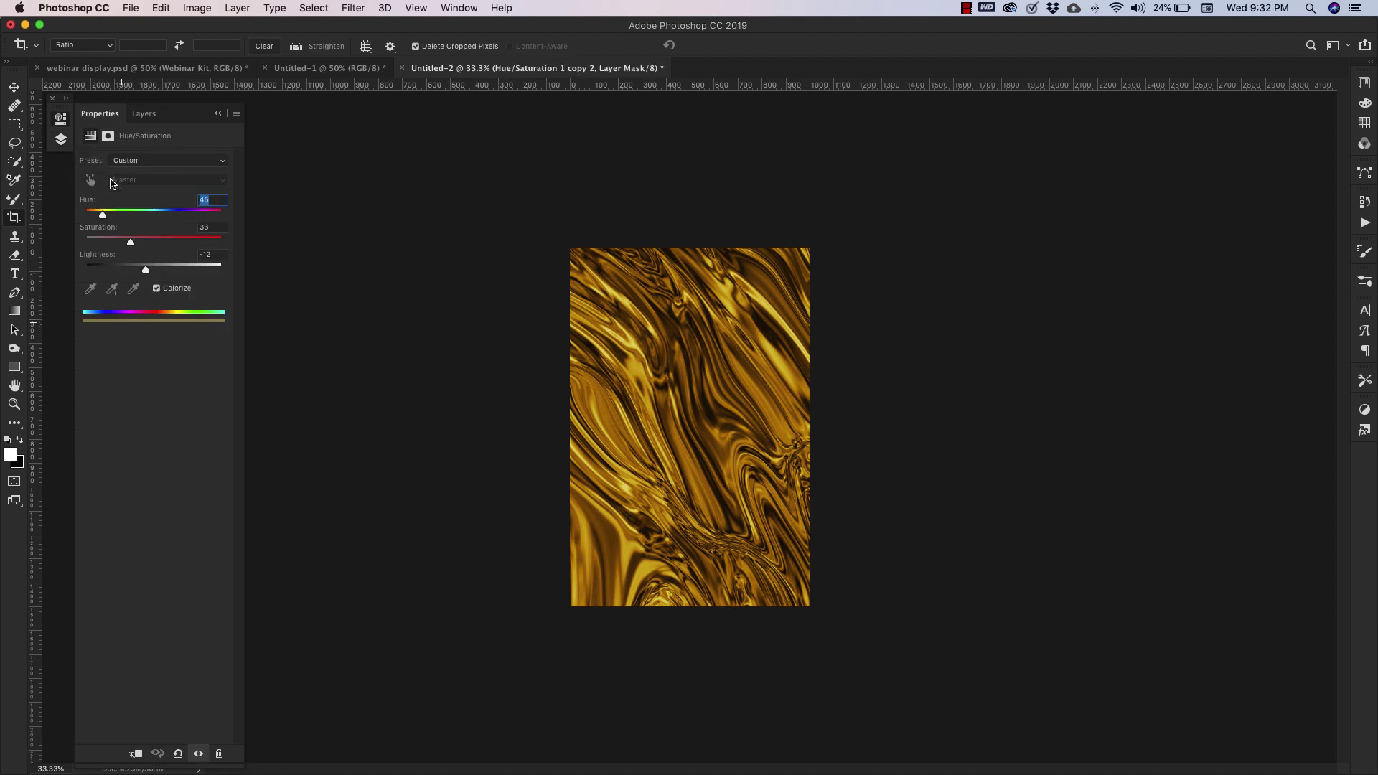
{"action": "left_click_drag", "start_coordinate": [104, 217], "coordinate": [154, 217]}
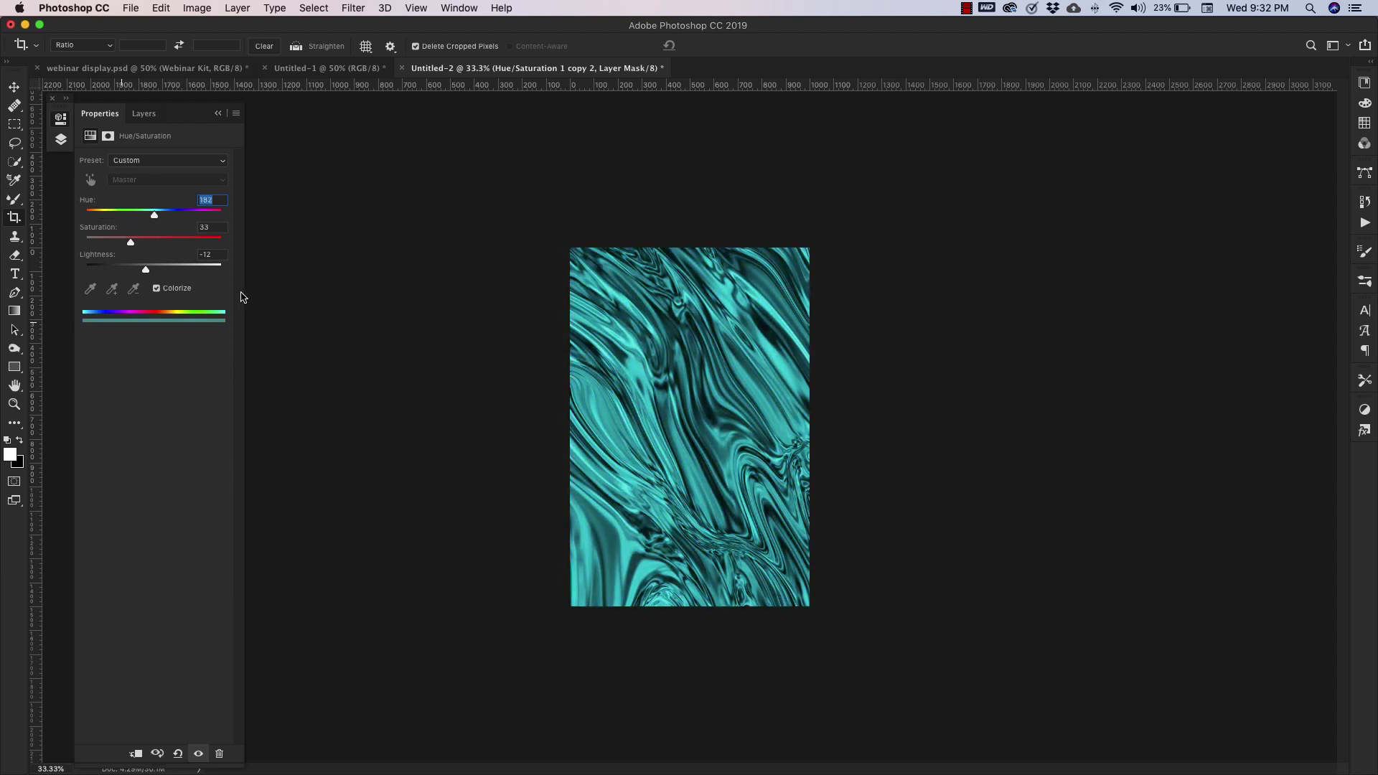
{"action": "left_click_drag", "start_coordinate": [156, 221], "coordinate": [102, 220]}
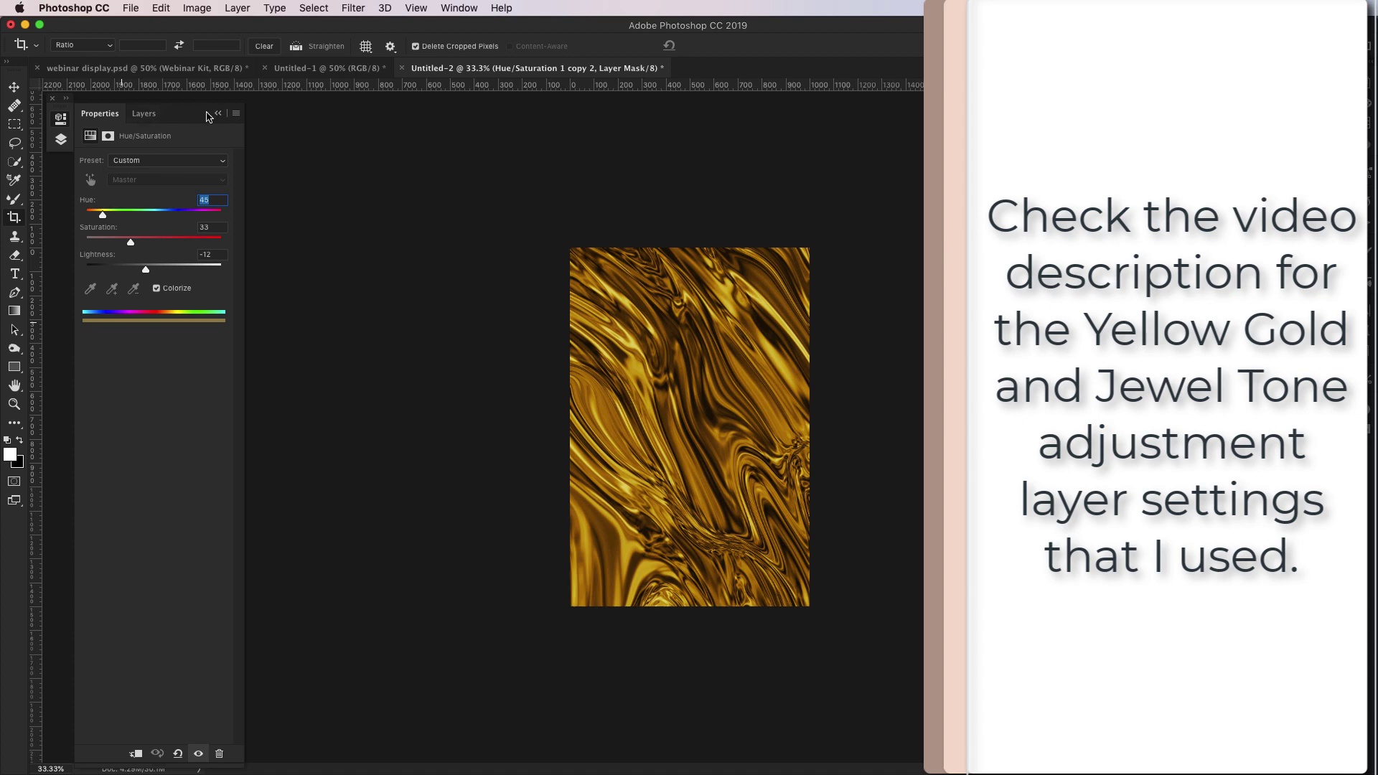
Step: Show Group 2, hide Group 1, and collapse both groups in the layer list
{"action": "left_click", "coordinate": [146, 121]}
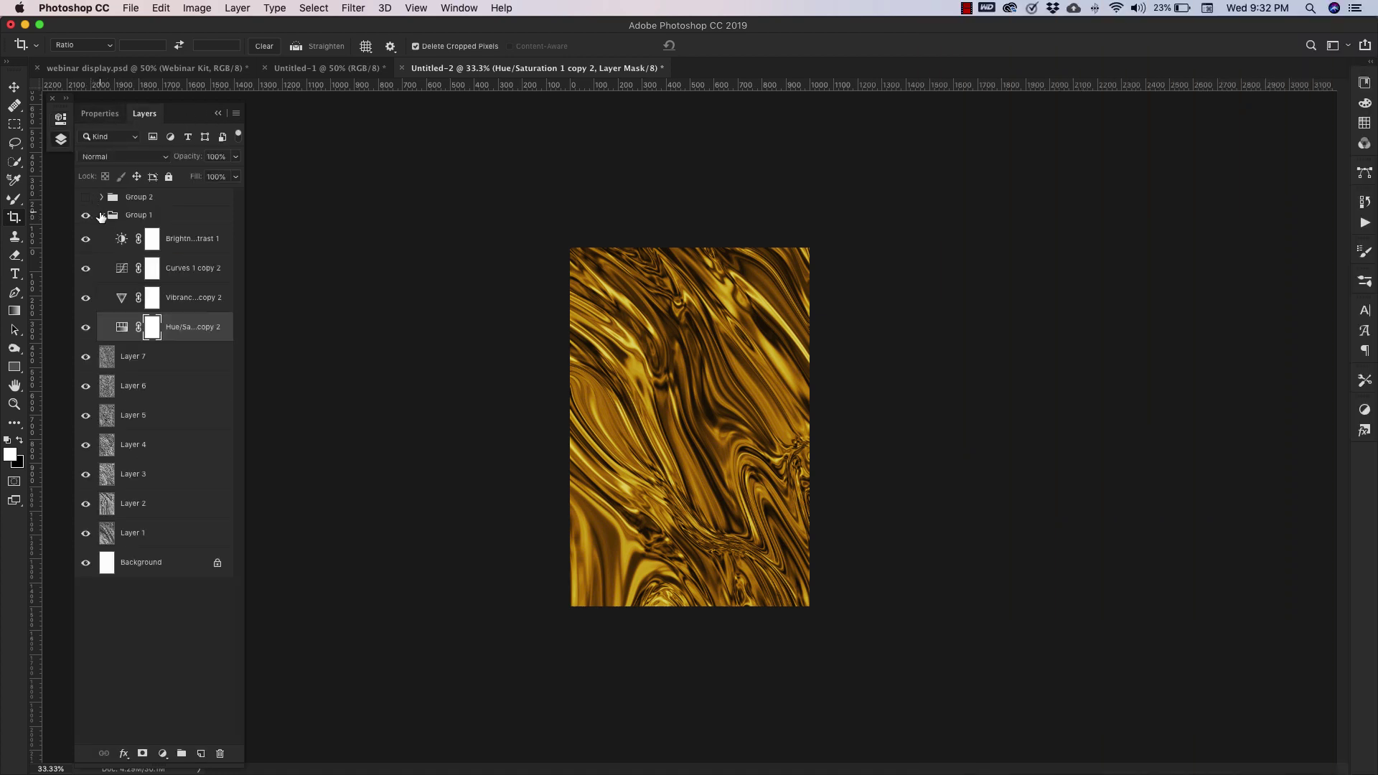
{"action": "left_click", "coordinate": [107, 215]}
{"action": "left_click", "coordinate": [86, 198]}
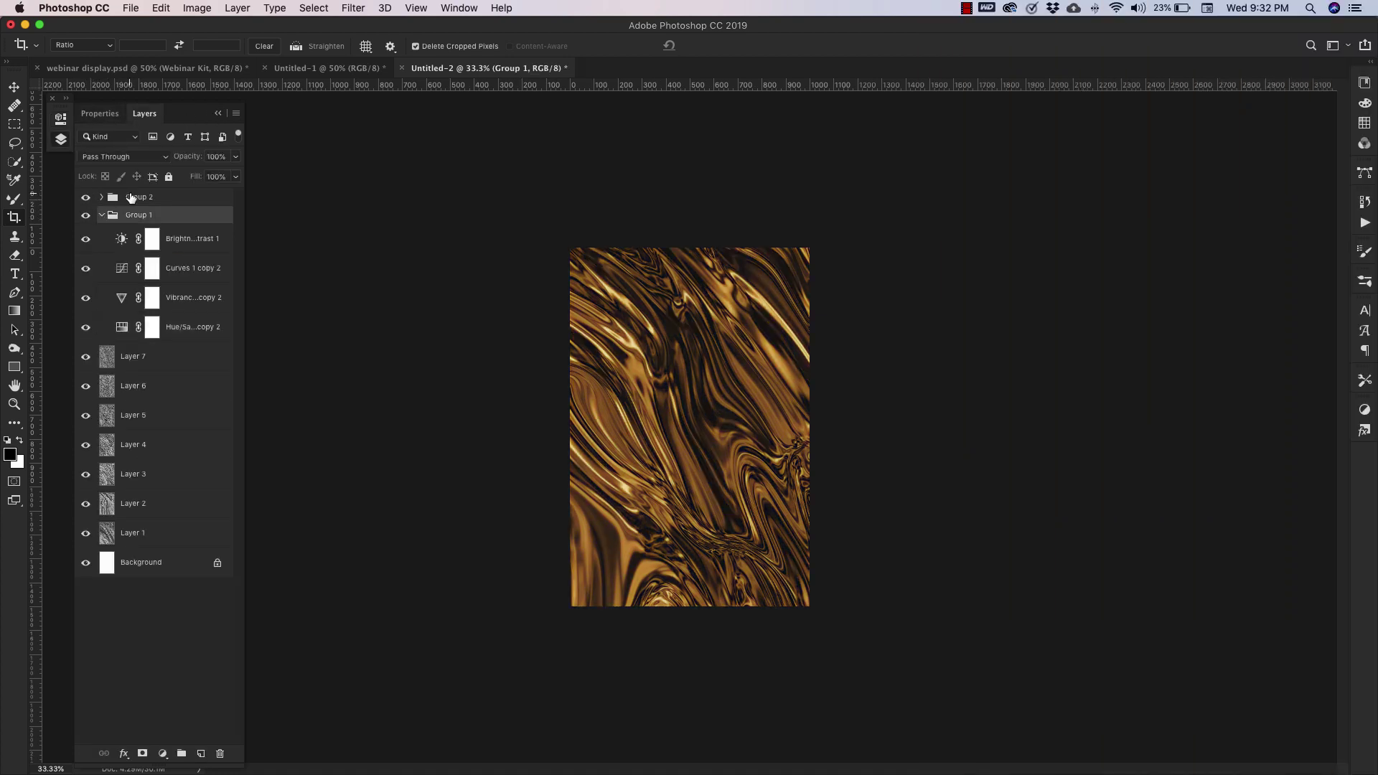
{"action": "left_click", "coordinate": [85, 216]}
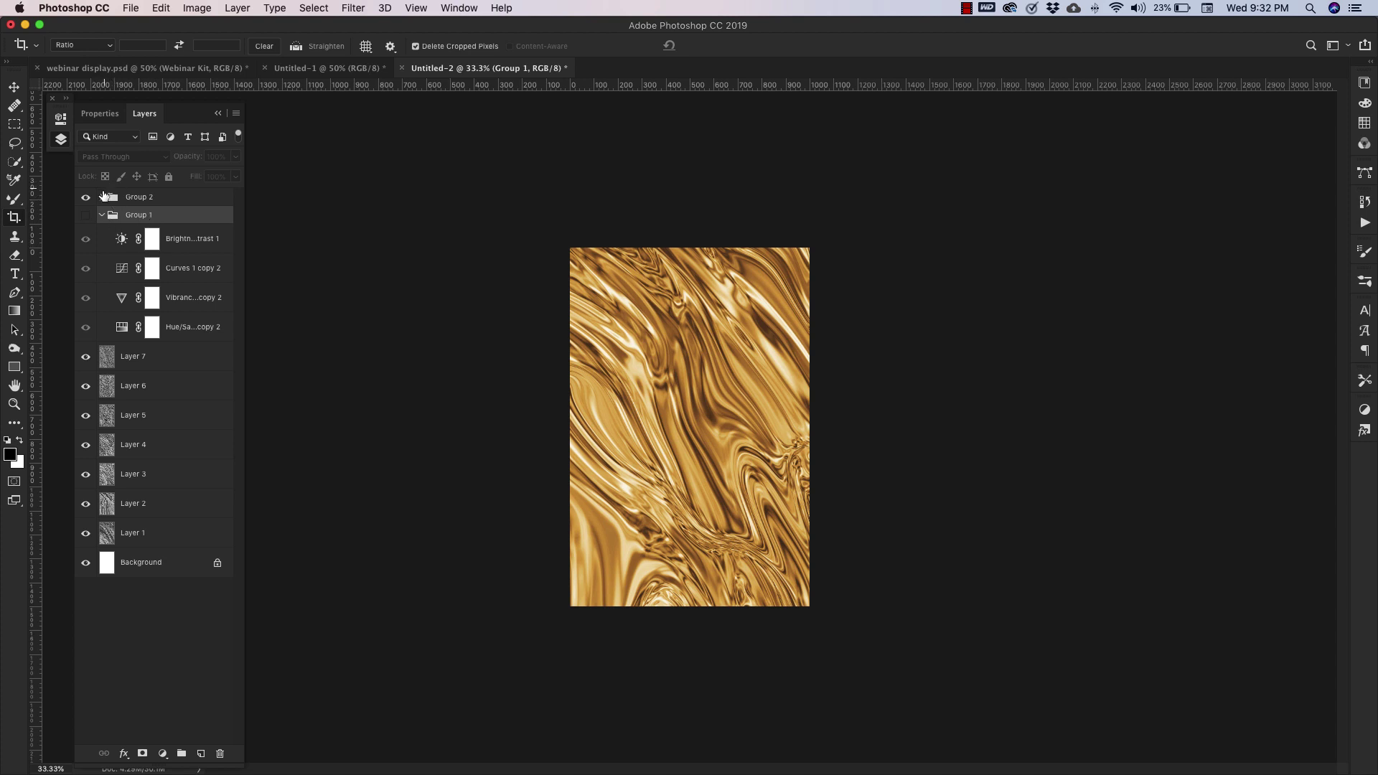
{"action": "left_click", "coordinate": [102, 198]}
{"action": "left_click", "coordinate": [102, 198]}
{"action": "left_click", "coordinate": [101, 216]}
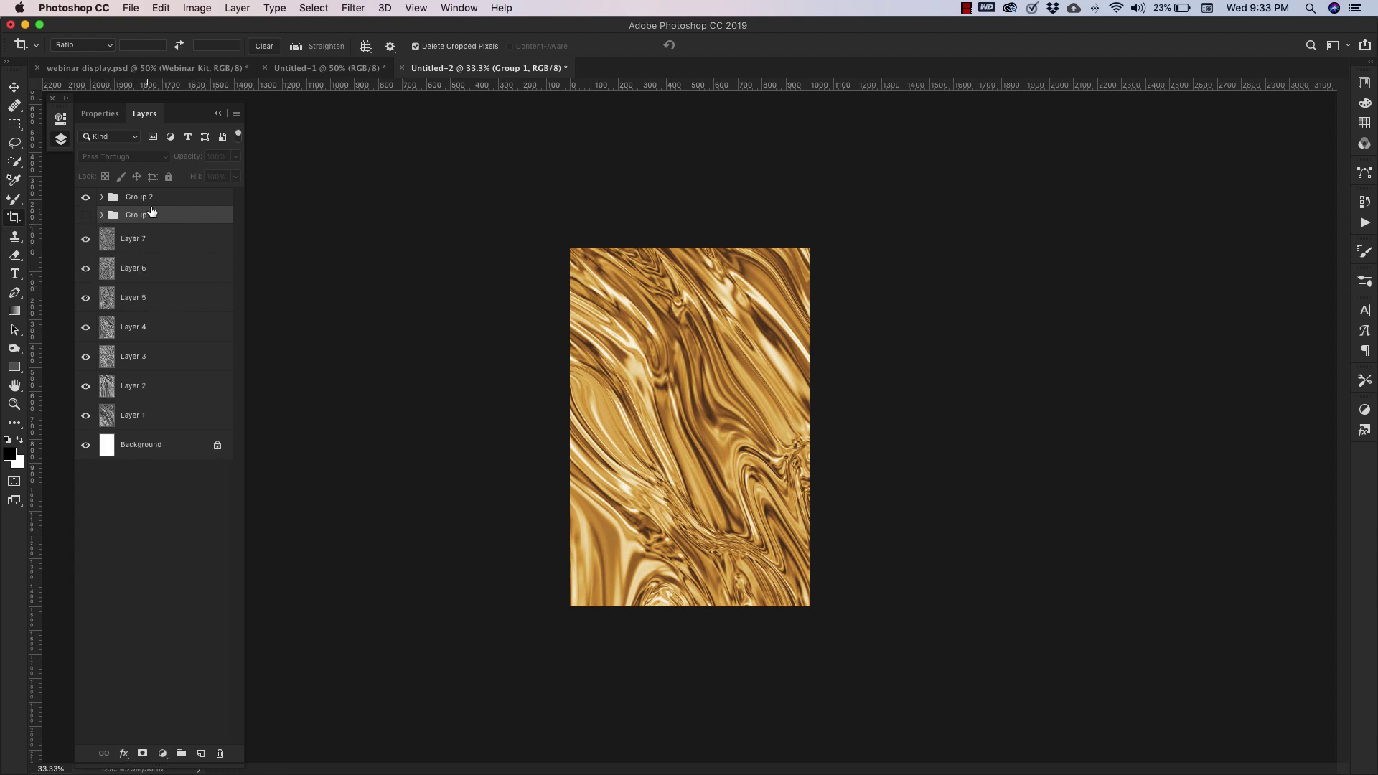
Step: Add an empty Layer 8 below both groups and hide the groups and Layers 1–7
{"action": "left_click", "coordinate": [201, 754]}
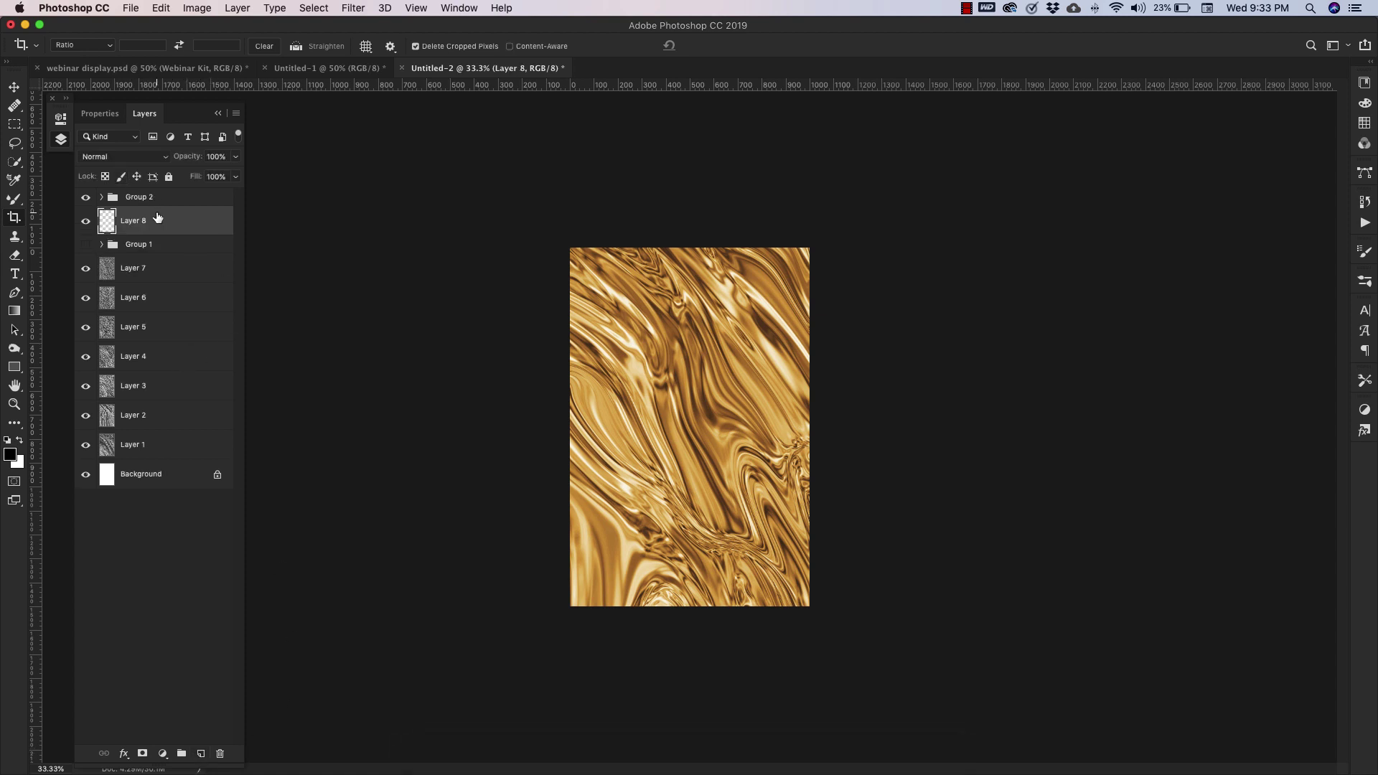
{"action": "left_click", "coordinate": [86, 198]}
{"action": "left_click_drag", "start_coordinate": [163, 220], "coordinate": [161, 254]}
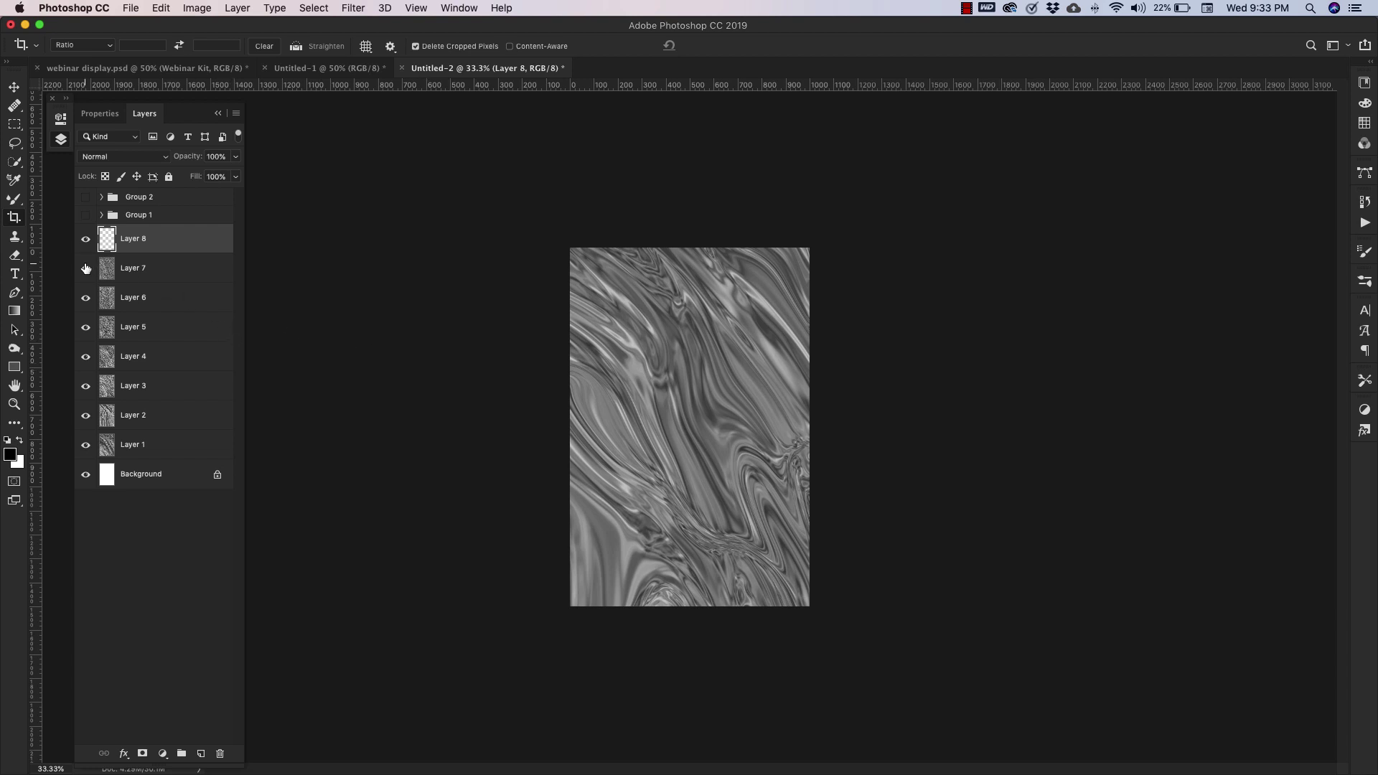
{"action": "left_click_drag", "start_coordinate": [86, 273], "coordinate": [85, 445]}
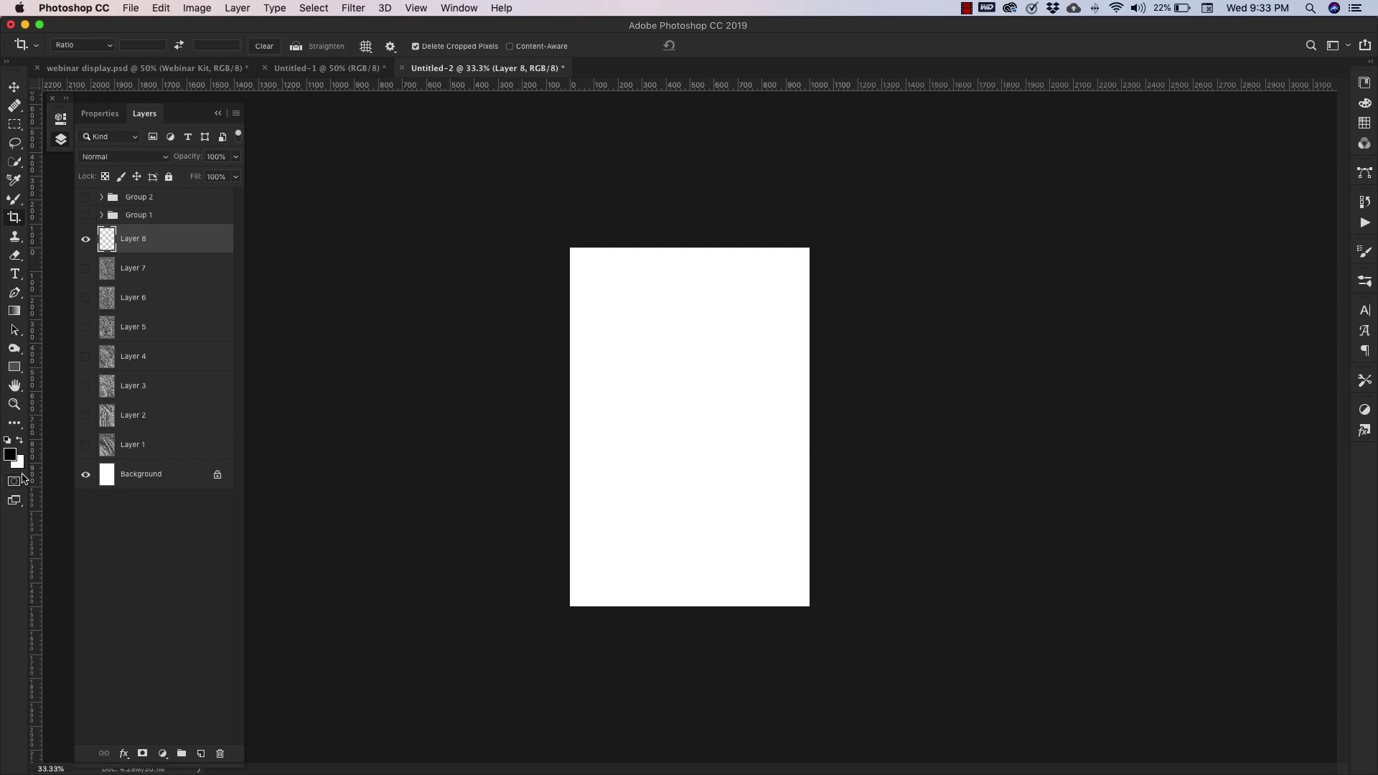
Step: Fill Layer 8 with Render > Clouds
{"action": "left_click", "coordinate": [354, 9]}
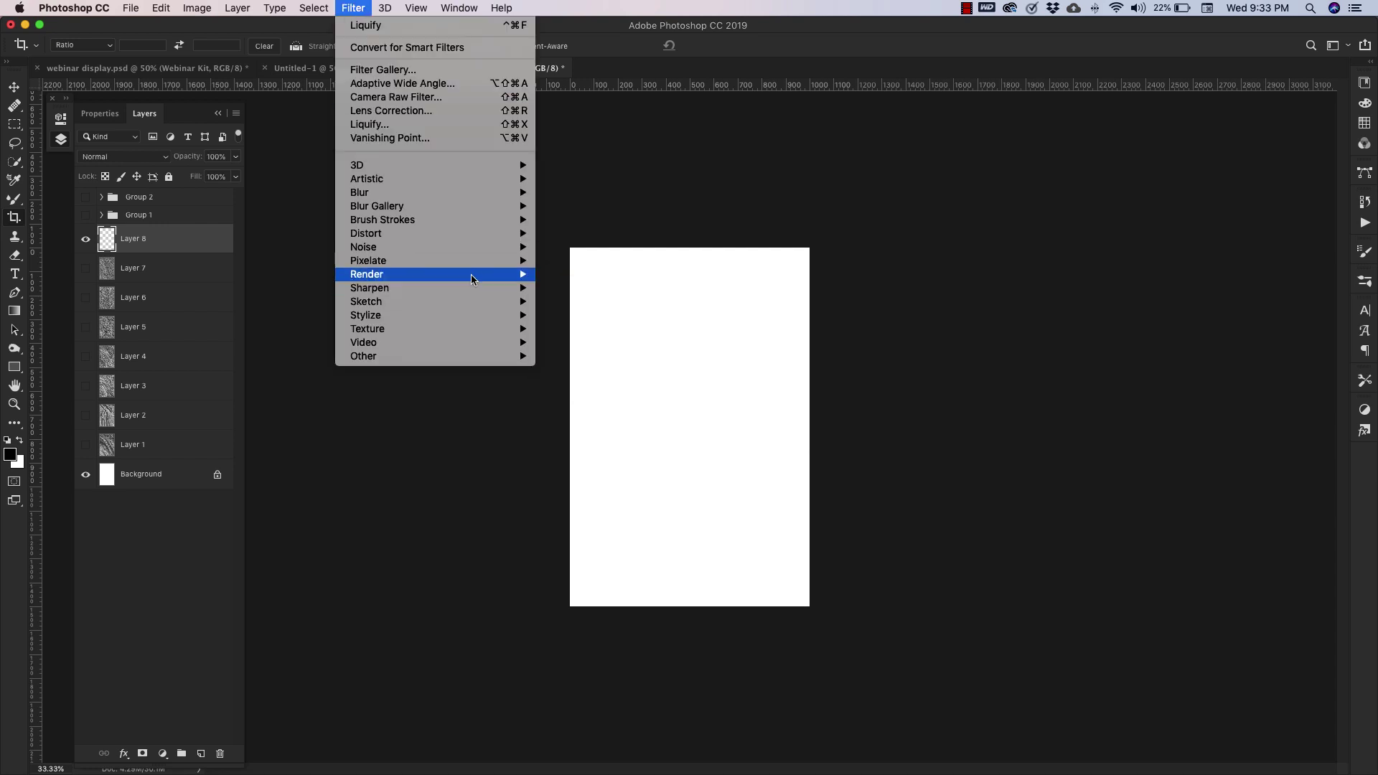
{"action": "mouse_move", "coordinate": [471, 274]}
{"action": "left_click", "coordinate": [579, 324]}
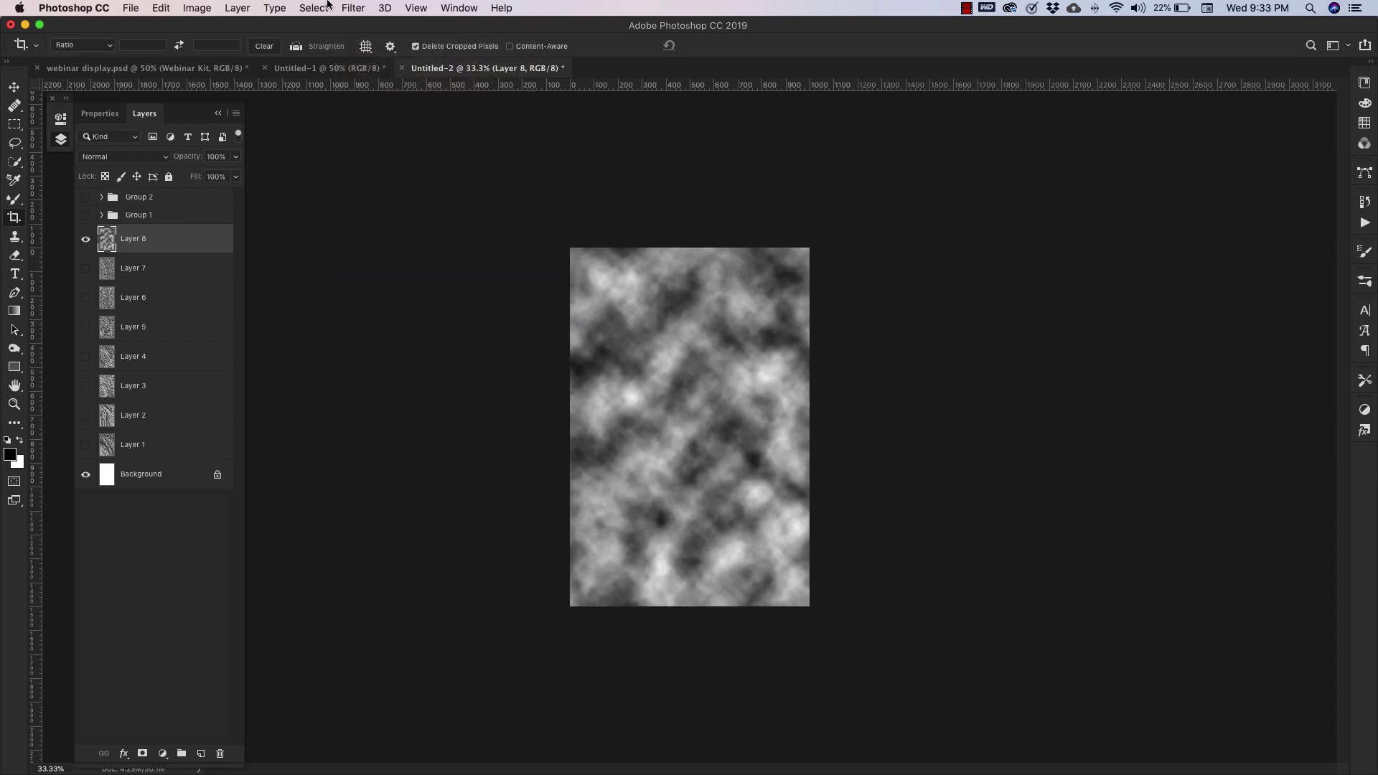
Step: Apply the Filter Gallery's Sketch > Chrome filter with Detail 0 and Smoothness 10
{"action": "left_click", "coordinate": [351, 9]}
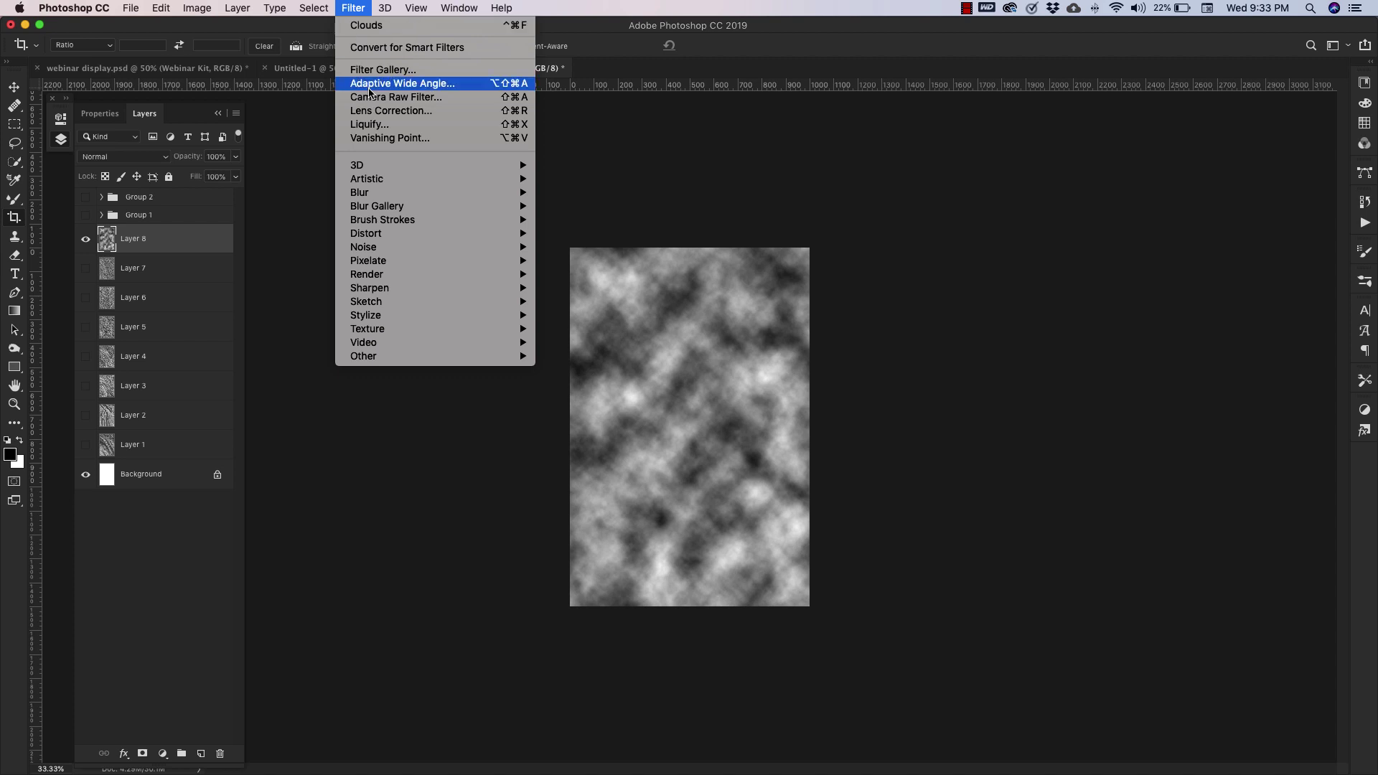
{"action": "left_click", "coordinate": [382, 70]}
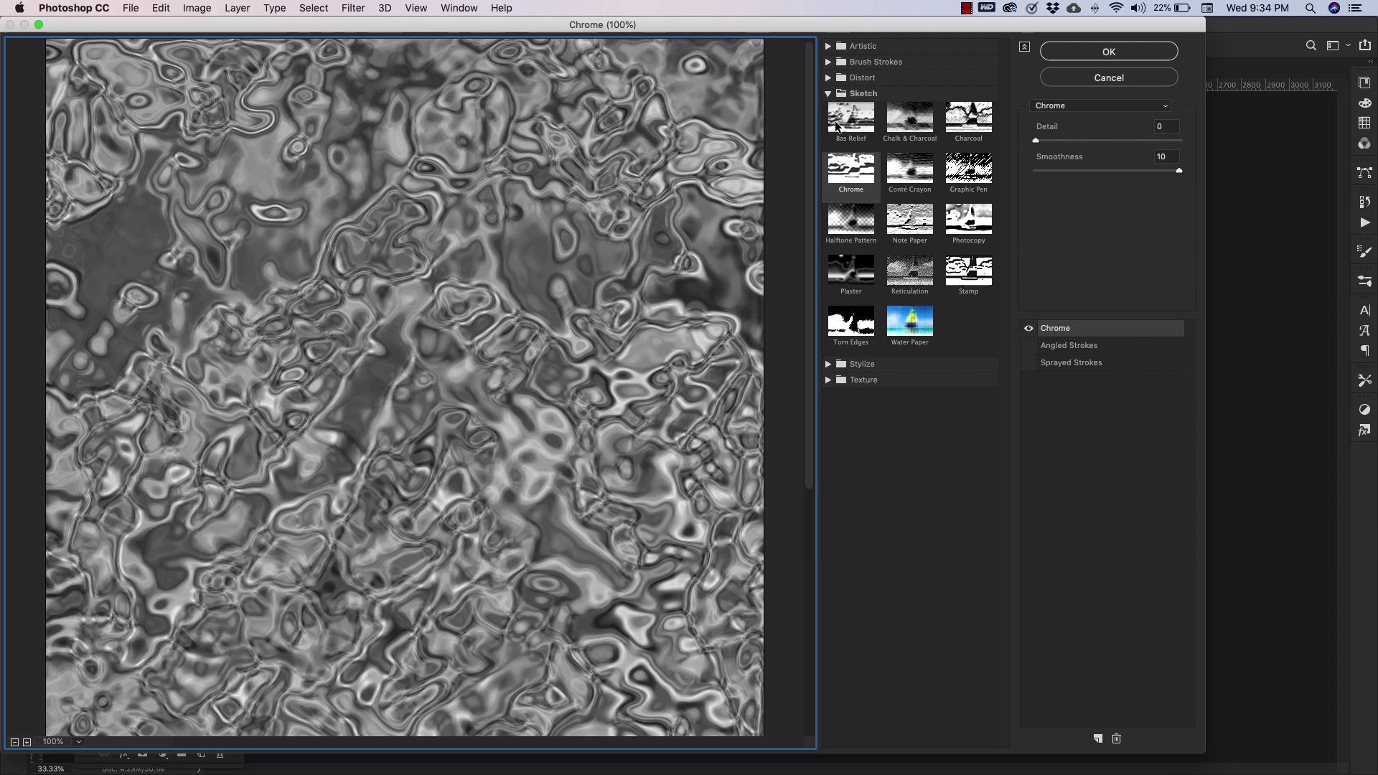
{"action": "left_click", "coordinate": [828, 94]}
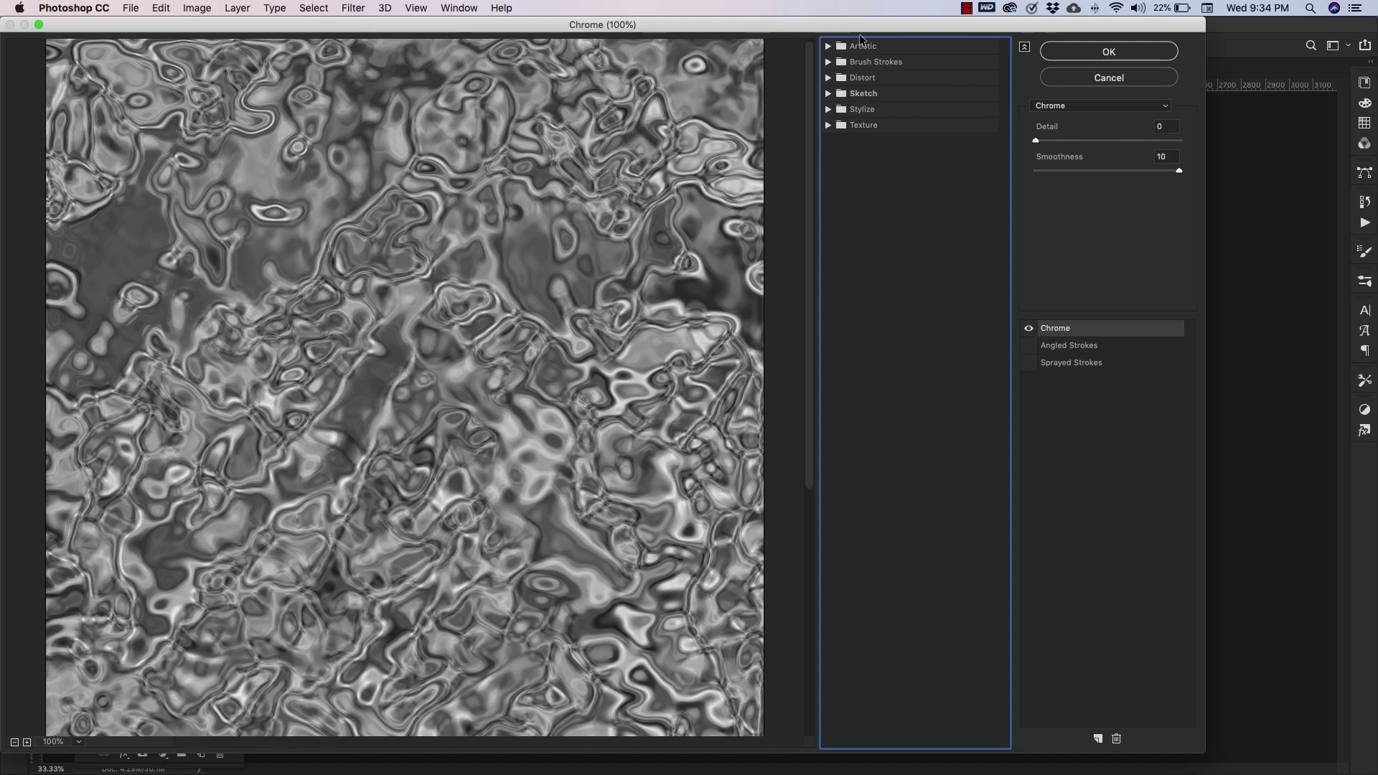
{"action": "left_click", "coordinate": [829, 94]}
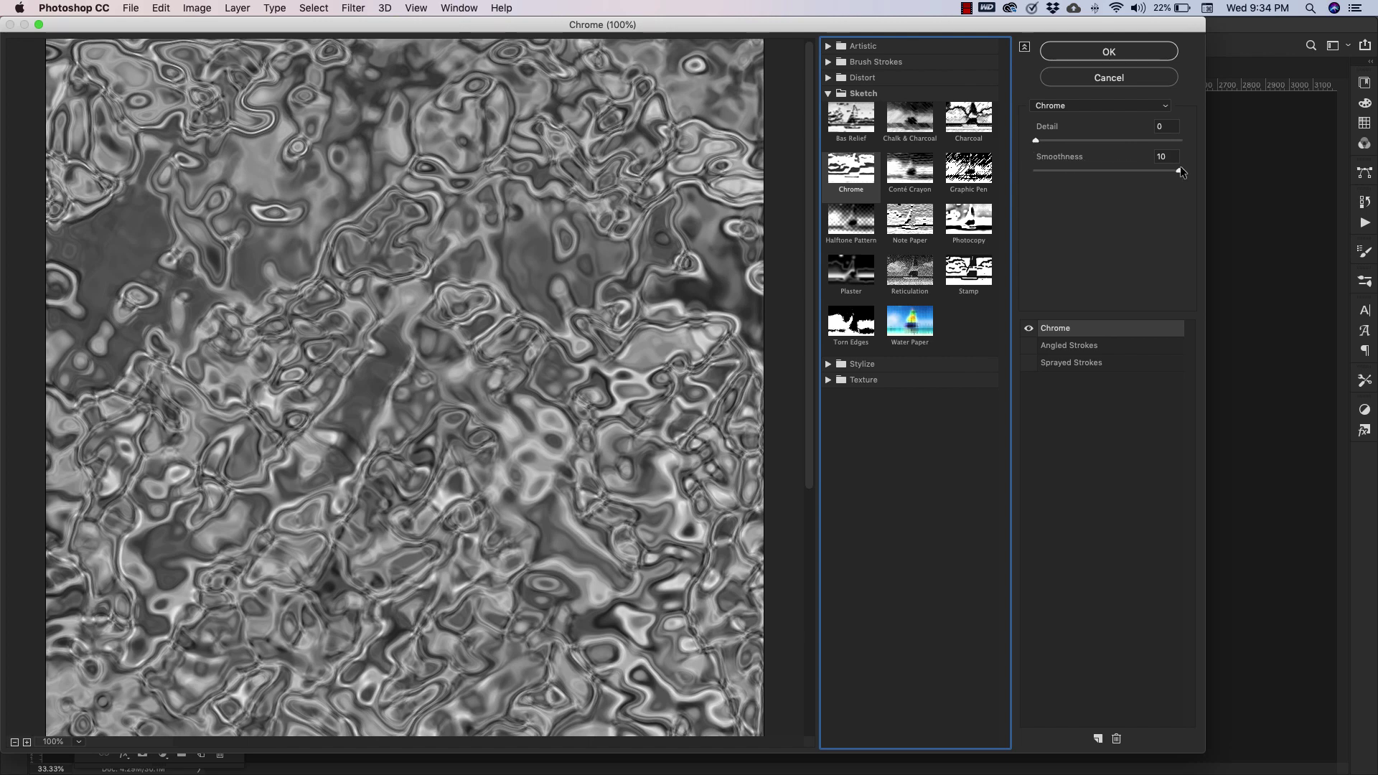
{"action": "left_click", "coordinate": [1094, 55]}
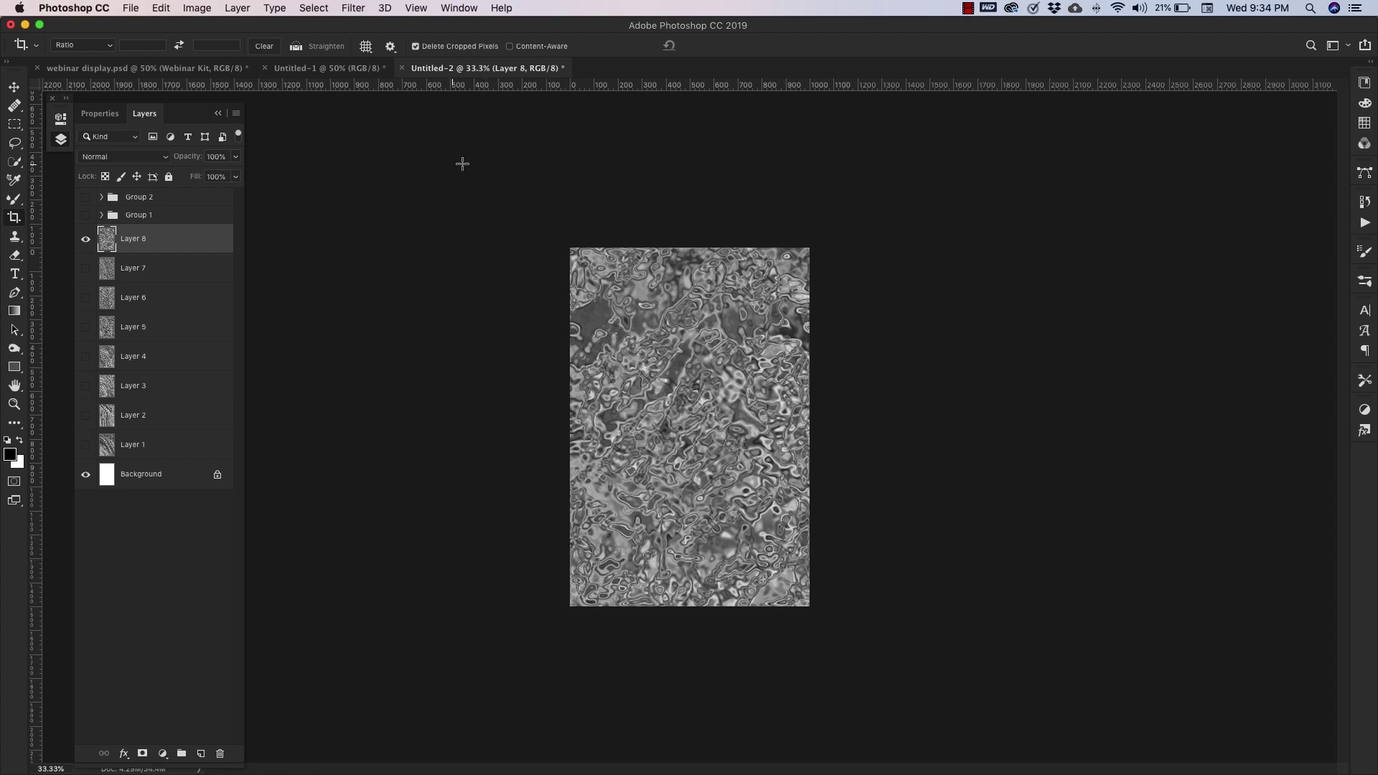
Step: In Liquify at 50% zoom, warp the chrome into diagonal swirls with a size-609 Forward Warp brush
{"action": "left_click", "coordinate": [357, 9]}
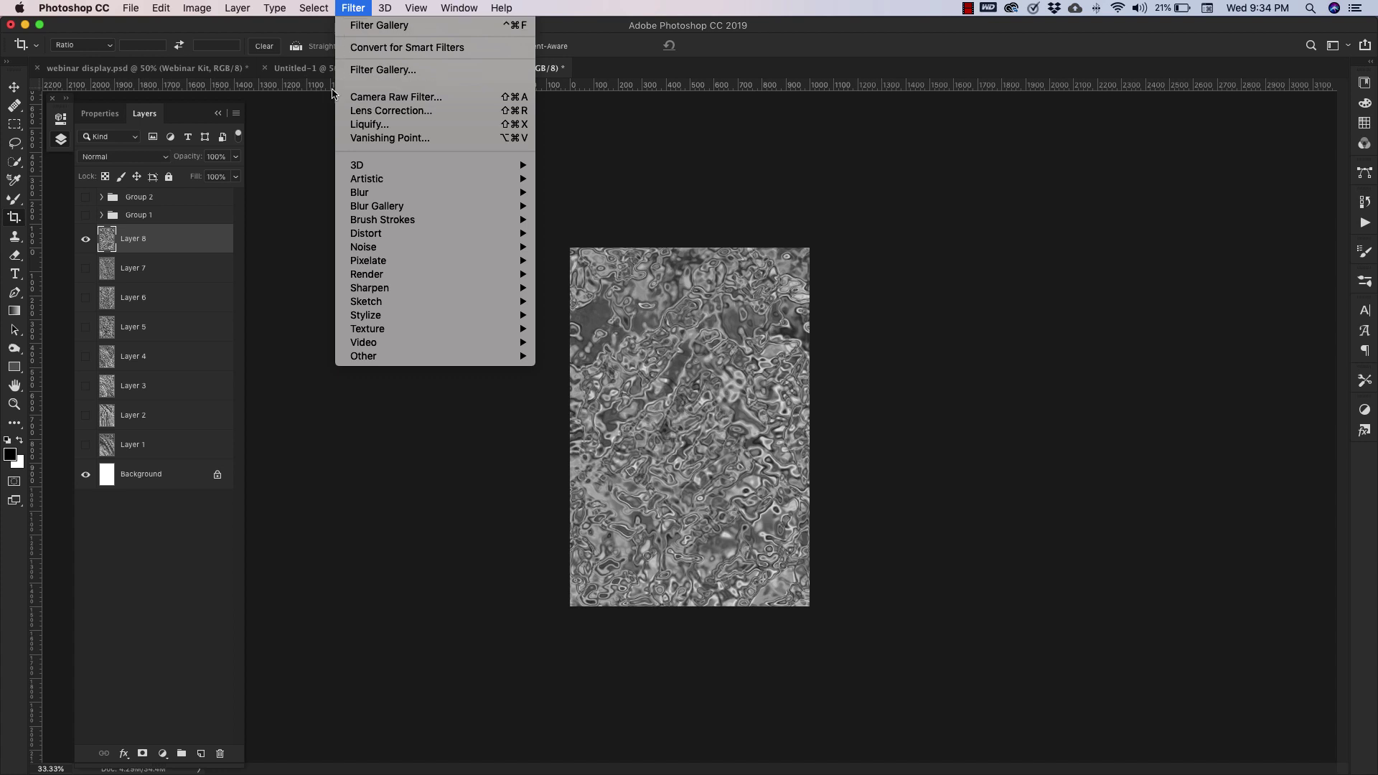
{"action": "left_click", "coordinate": [368, 124]}
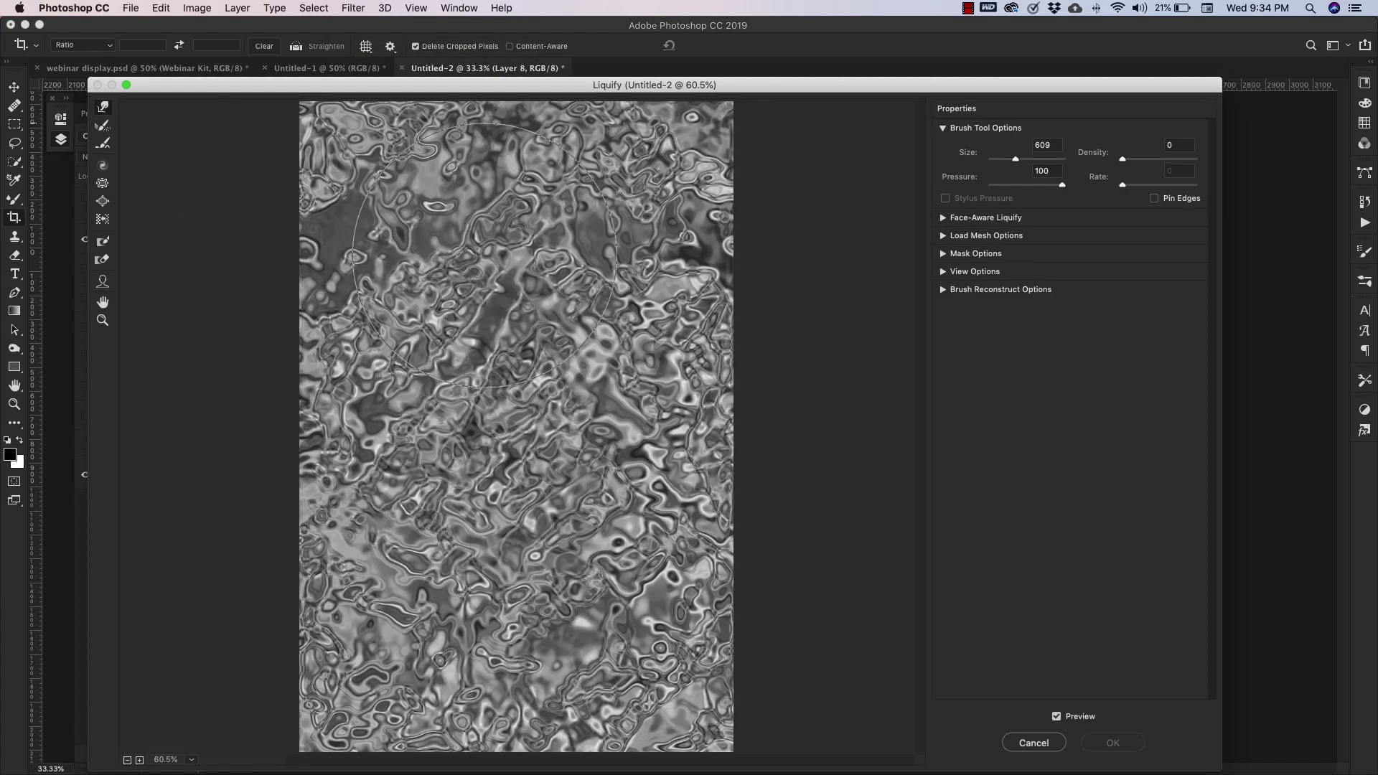
{"action": "left_click_drag", "start_coordinate": [269, 86], "coordinate": [260, 37]}
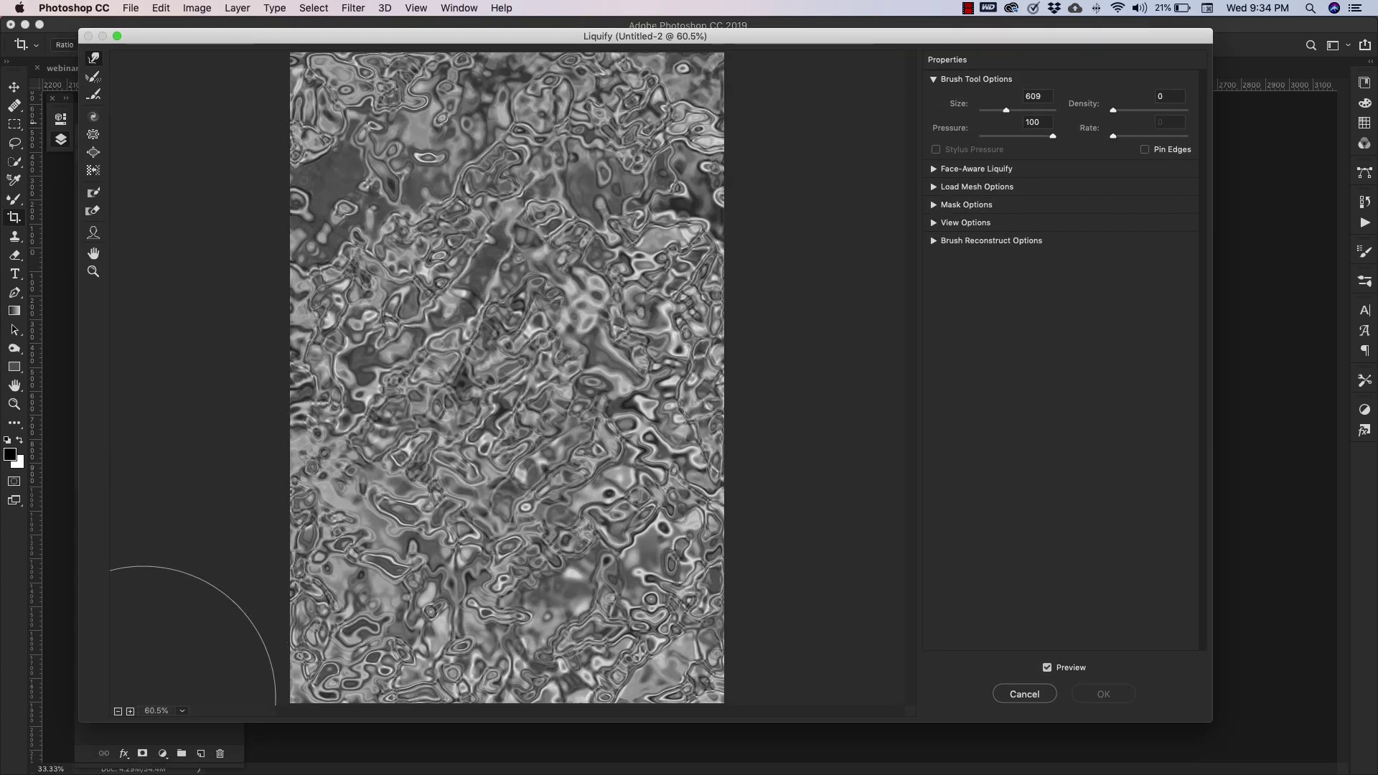
{"action": "left_click", "coordinate": [117, 711]}
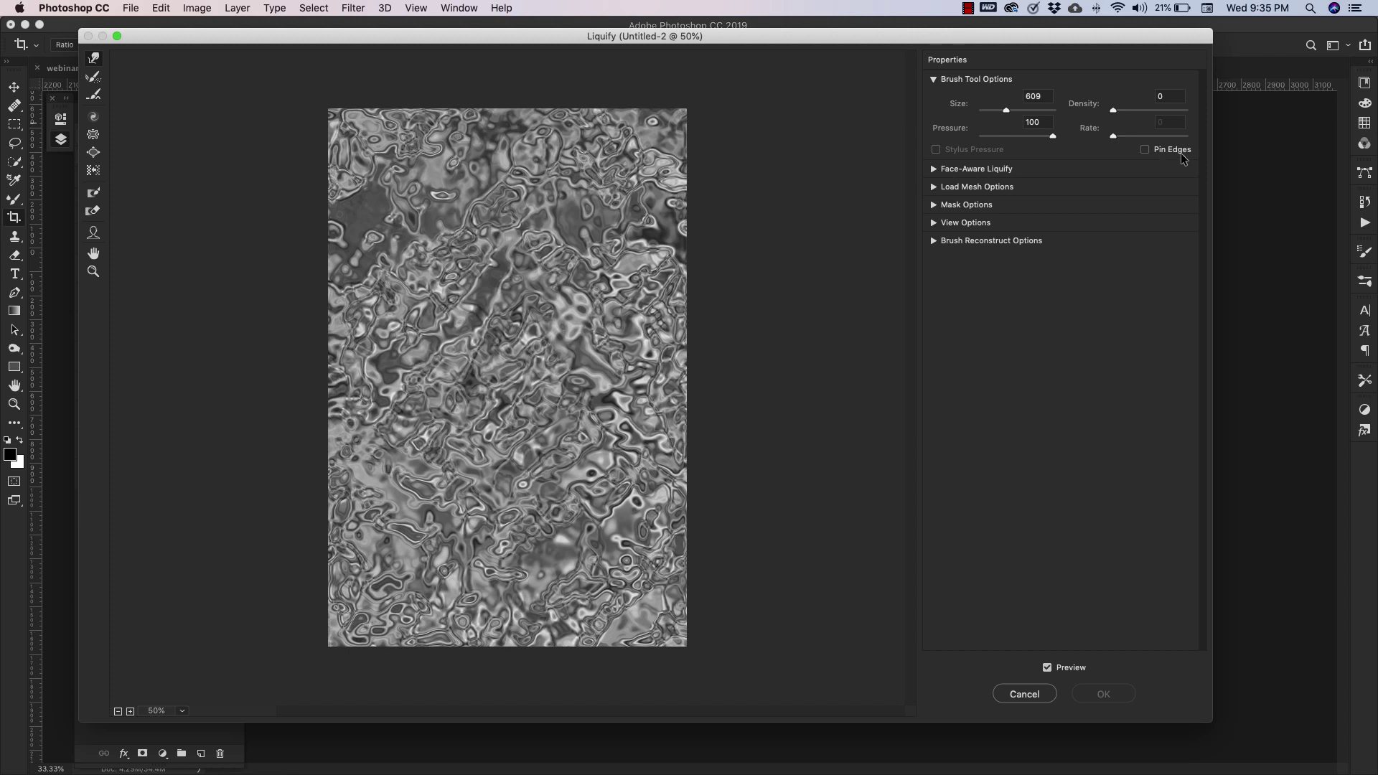
{"action": "left_click_drag", "start_coordinate": [442, 455], "coordinate": [477, 485]}
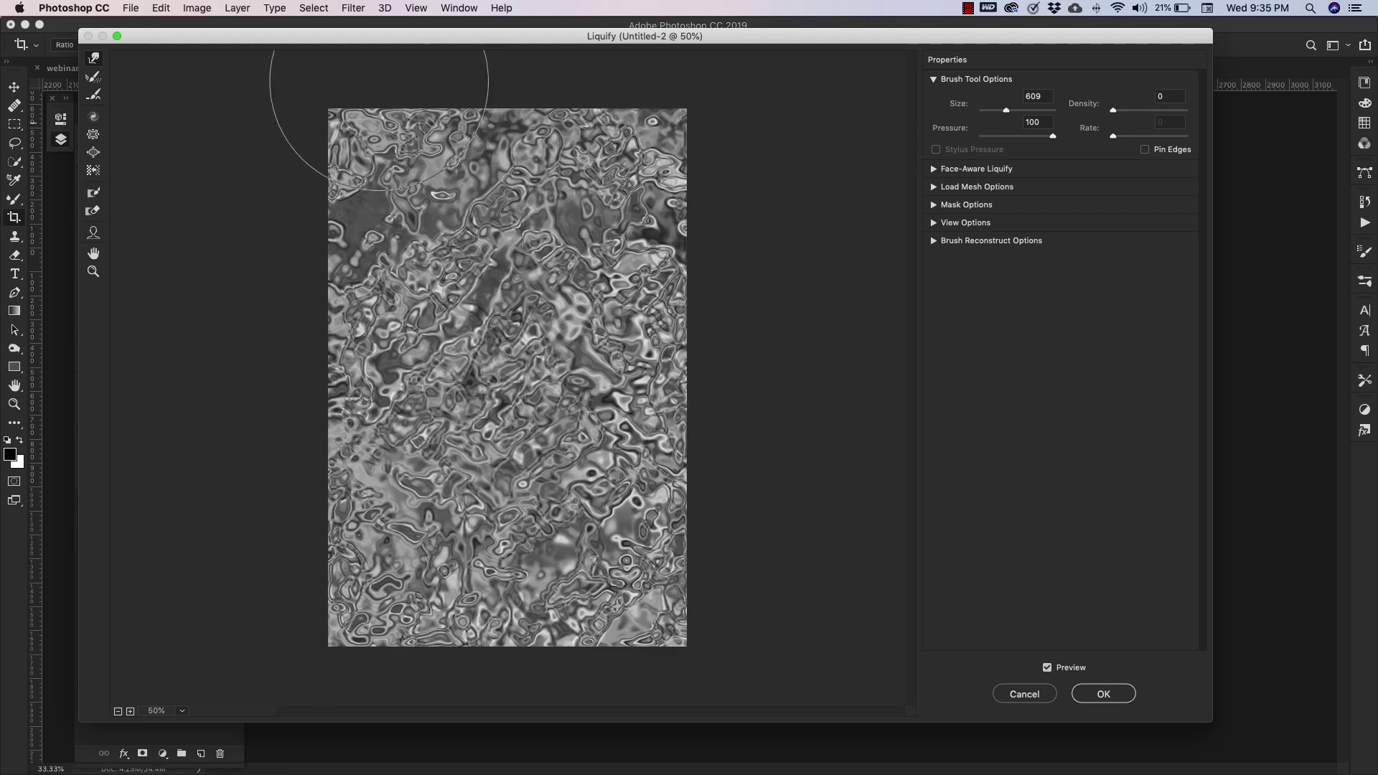
{"action": "mouse_move", "coordinate": [323, 46]}
{"action": "left_mouse_down"}
{"action": "mouse_move", "coordinate": [503, 187]}
{"action": "mouse_move", "coordinate": [390, 231]}
{"action": "mouse_move", "coordinate": [644, 284]}
{"action": "mouse_move", "coordinate": [560, 43]}
{"action": "mouse_move", "coordinate": [682, 18]}
{"action": "mouse_move", "coordinate": [785, 338]}
{"action": "mouse_move", "coordinate": [515, 235]}
{"action": "mouse_move", "coordinate": [631, 570]}
{"action": "mouse_move", "coordinate": [521, 582]}
{"action": "mouse_move", "coordinate": [462, 632]}
{"action": "mouse_move", "coordinate": [323, 652]}
{"action": "mouse_move", "coordinate": [400, 683]}
{"action": "mouse_move", "coordinate": [338, 415]}
{"action": "mouse_move", "coordinate": [365, 331]}
{"action": "mouse_move", "coordinate": [463, 344]}
{"action": "mouse_move", "coordinate": [576, 441]}
{"action": "mouse_move", "coordinate": [407, 418]}
{"action": "mouse_move", "coordinate": [230, 247]}
{"action": "mouse_move", "coordinate": [292, 501]}
{"action": "mouse_move", "coordinate": [631, 661]}
{"action": "mouse_move", "coordinate": [512, 670]}
{"action": "mouse_move", "coordinate": [433, 710]}
{"action": "mouse_move", "coordinate": [680, 562]}
{"action": "mouse_move", "coordinate": [639, 484]}
{"action": "mouse_move", "coordinate": [760, 495]}
{"action": "mouse_move", "coordinate": [790, 557]}
{"action": "mouse_move", "coordinate": [653, 409]}
{"action": "mouse_move", "coordinate": [655, 471]}
{"action": "mouse_move", "coordinate": [553, 517]}
{"action": "mouse_move", "coordinate": [516, 572]}
{"action": "mouse_move", "coordinate": [459, 546]}
{"action": "mouse_move", "coordinate": [588, 567]}
{"action": "mouse_move", "coordinate": [560, 516]}
{"action": "left_mouse_up"}
{"action": "mouse_move", "coordinate": [537, 371]}
{"action": "left_mouse_down"}
{"action": "mouse_move", "coordinate": [523, 457]}
{"action": "mouse_move", "coordinate": [465, 412]}
{"action": "mouse_move", "coordinate": [409, 295]}
{"action": "left_mouse_up"}
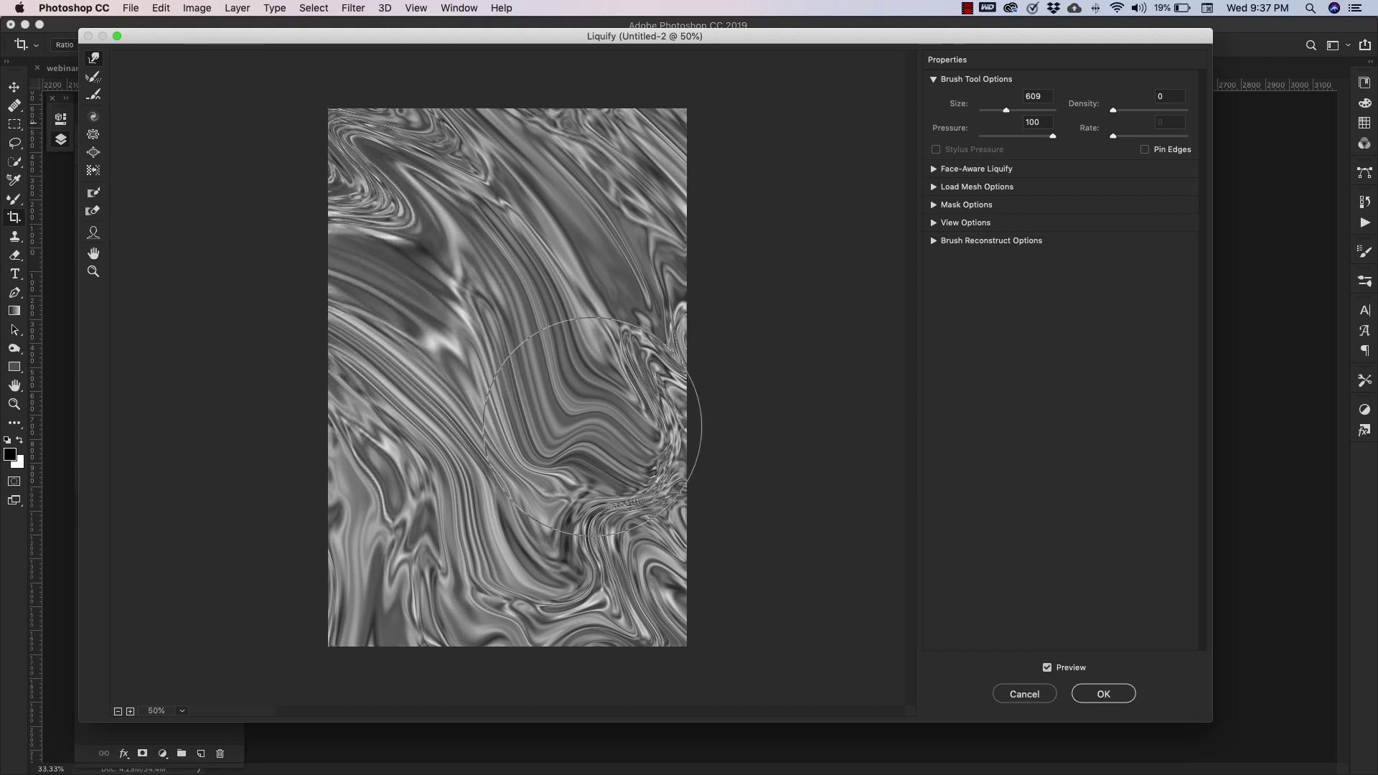
Step: Test and undo a Bloat stroke, then Forward Warp the lower streaks and apply Liquify
{"action": "left_click", "coordinate": [94, 59]}
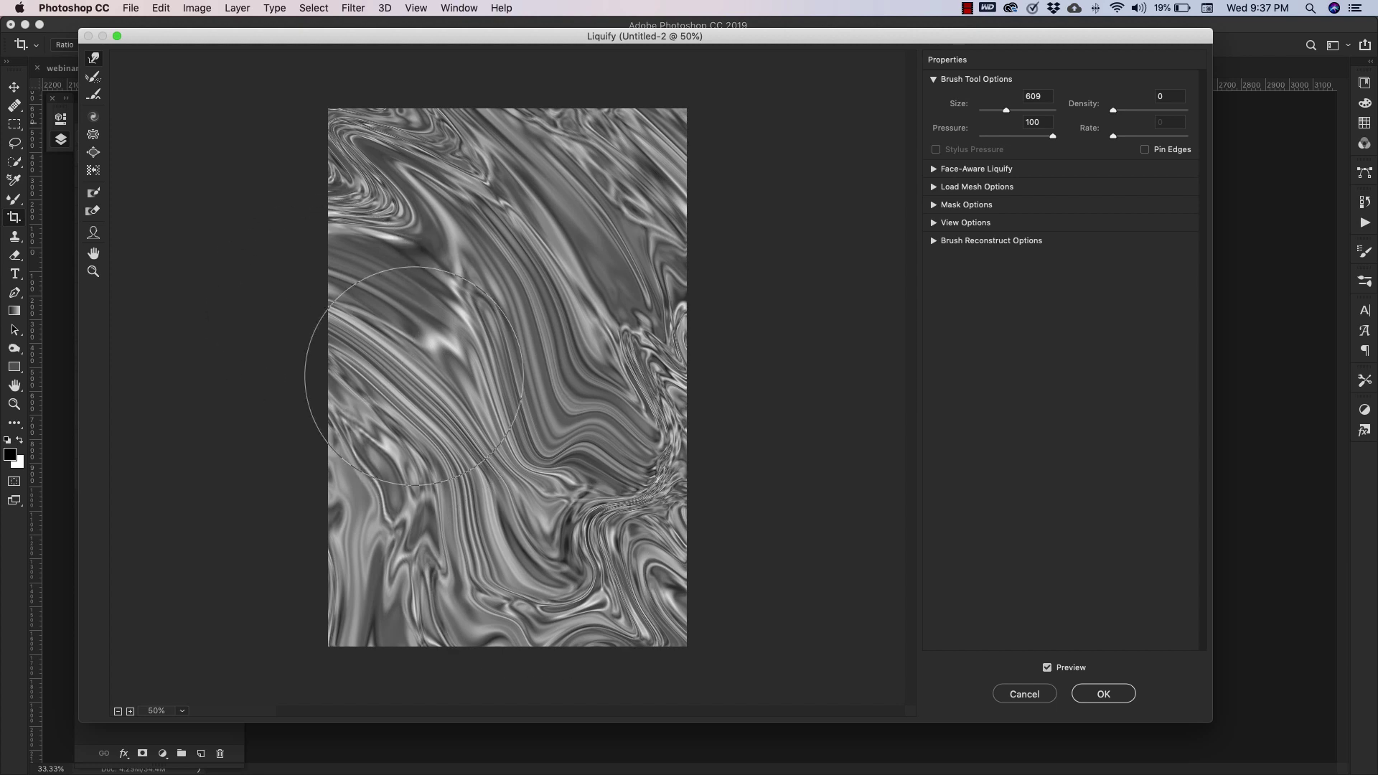
{"action": "left_click", "coordinate": [93, 153]}
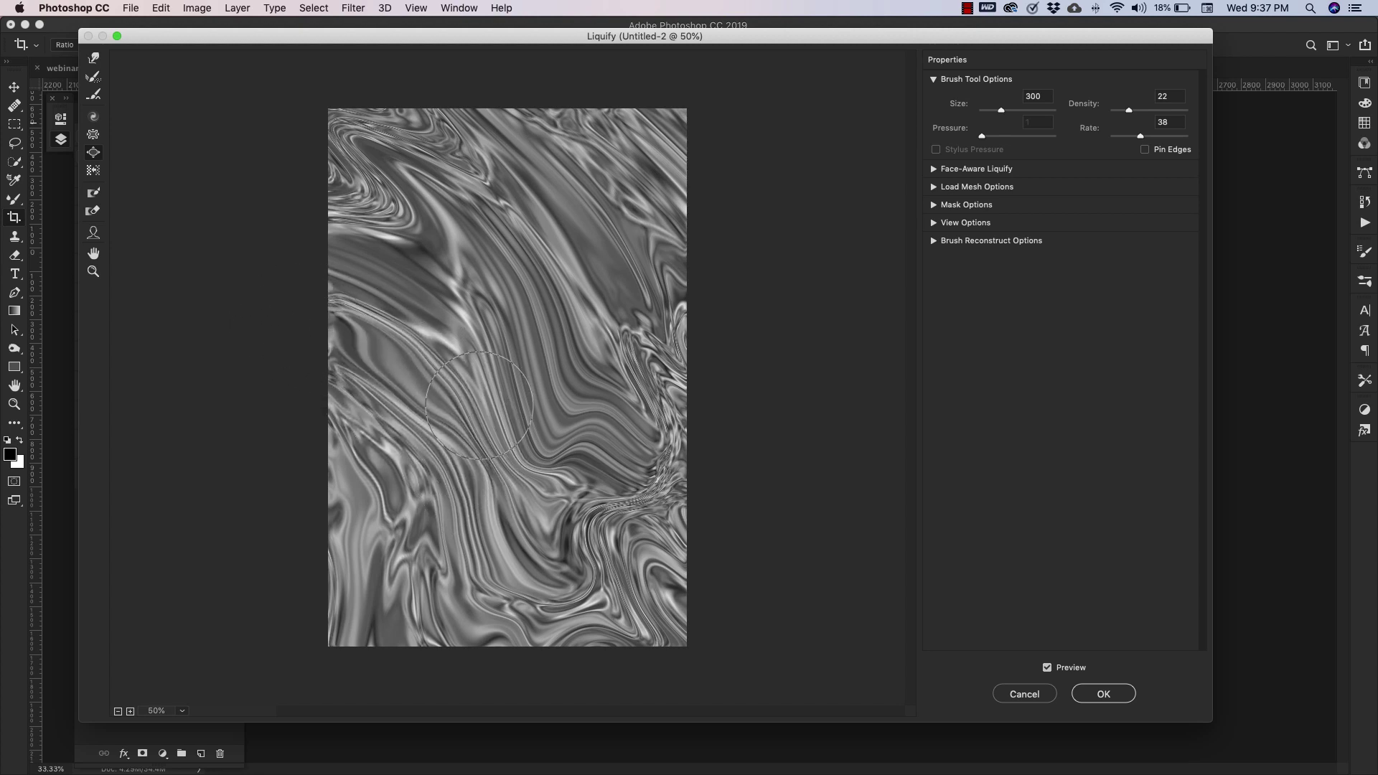
{"action": "mouse_move", "coordinate": [479, 405]}
{"action": "left_mouse_down"}
{"action": "mouse_move", "coordinate": [497, 382]}
{"action": "mouse_move", "coordinate": [560, 455]}
{"action": "mouse_move", "coordinate": [553, 475]}
{"action": "mouse_move", "coordinate": [552, 457]}
{"action": "mouse_move", "coordinate": [468, 475]}
{"action": "mouse_move", "coordinate": [470, 498]}
{"action": "mouse_move", "coordinate": [375, 410]}
{"action": "mouse_move", "coordinate": [522, 473]}
{"action": "mouse_move", "coordinate": [476, 382]}
{"action": "mouse_move", "coordinate": [490, 439]}
{"action": "mouse_move", "coordinate": [569, 501]}
{"action": "mouse_move", "coordinate": [441, 384]}
{"action": "mouse_move", "coordinate": [451, 349]}
{"action": "mouse_move", "coordinate": [296, 292]}
{"action": "mouse_move", "coordinate": [366, 287]}
{"action": "mouse_move", "coordinate": [540, 544]}
{"action": "mouse_move", "coordinate": [437, 546]}
{"action": "left_mouse_up"}
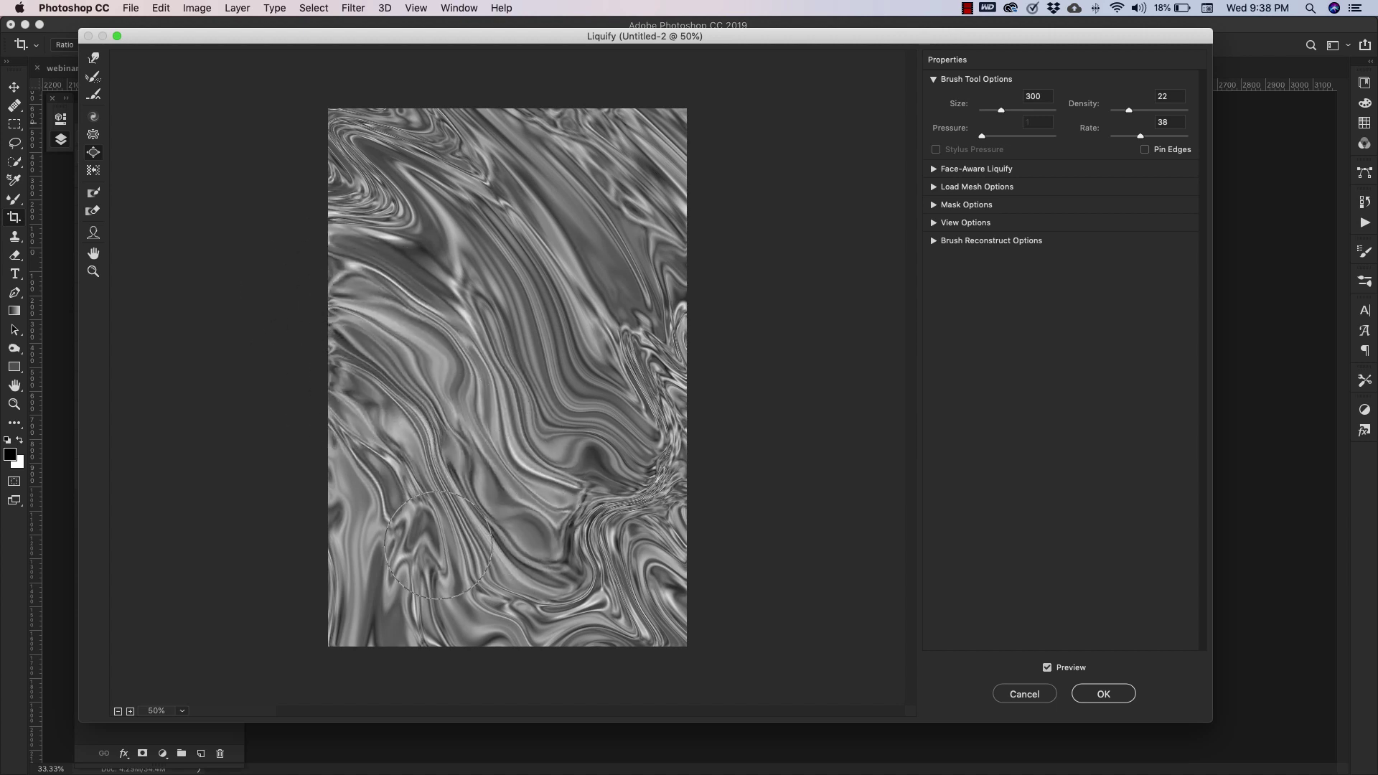
{"action": "key", "text": "super+z"}
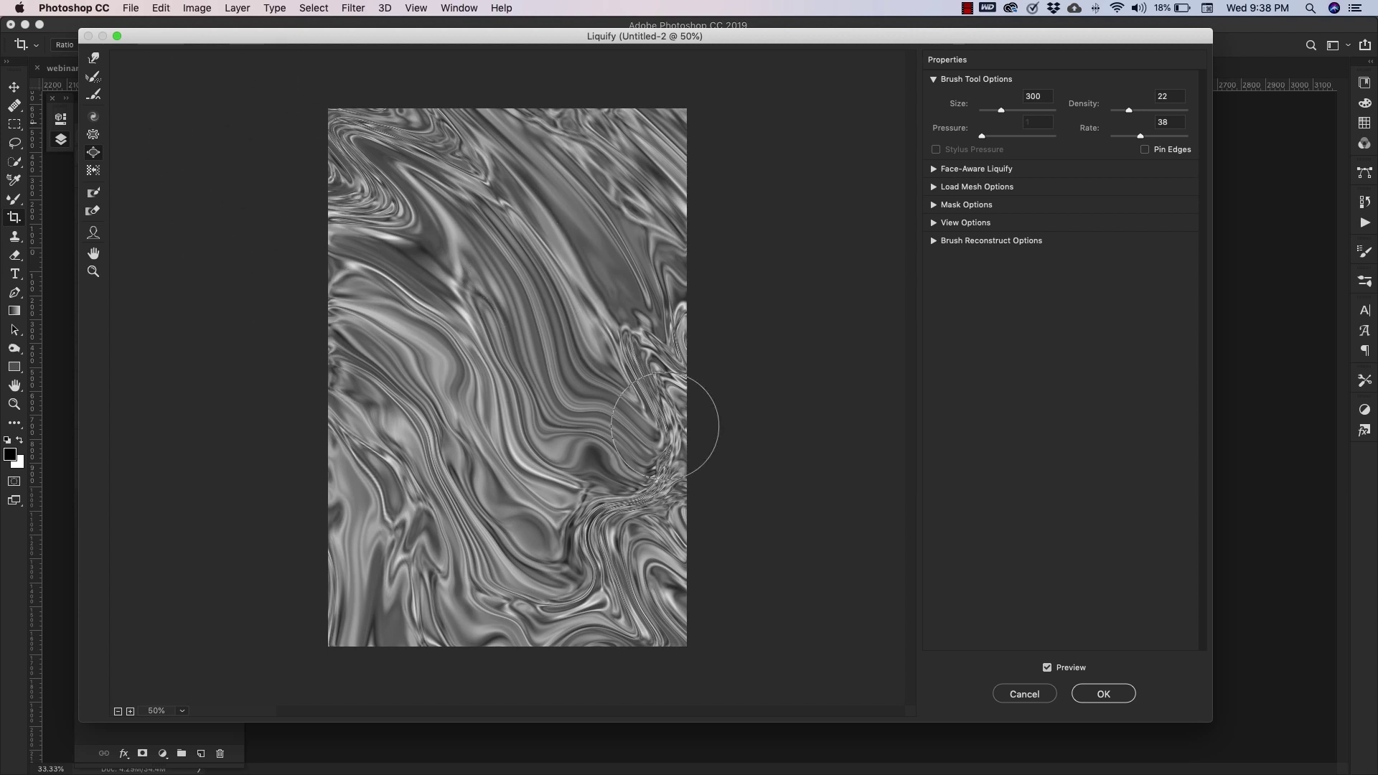
{"action": "left_click", "coordinate": [92, 59]}
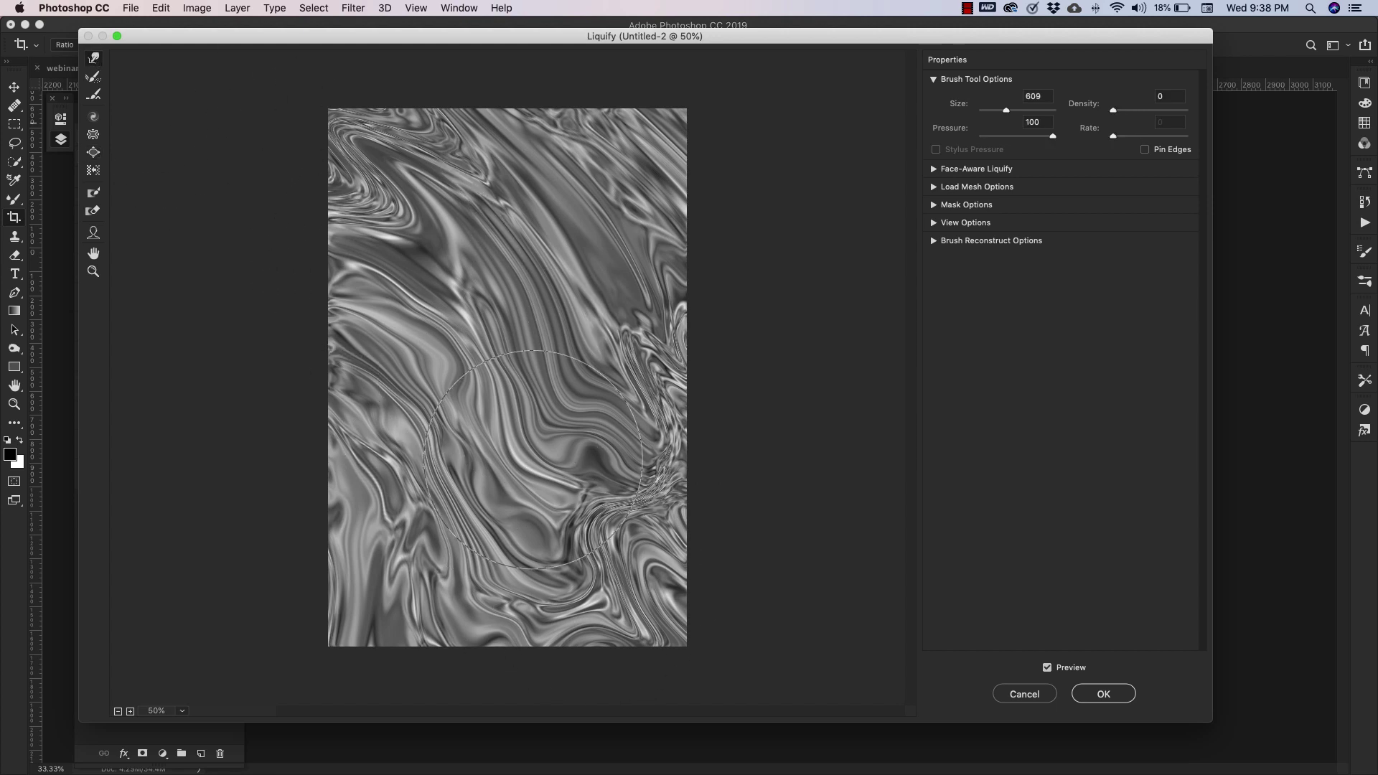
{"action": "mouse_move", "coordinate": [431, 337]}
{"action": "left_mouse_down"}
{"action": "mouse_move", "coordinate": [334, 299]}
{"action": "mouse_move", "coordinate": [302, 391]}
{"action": "mouse_move", "coordinate": [330, 431]}
{"action": "left_mouse_up"}
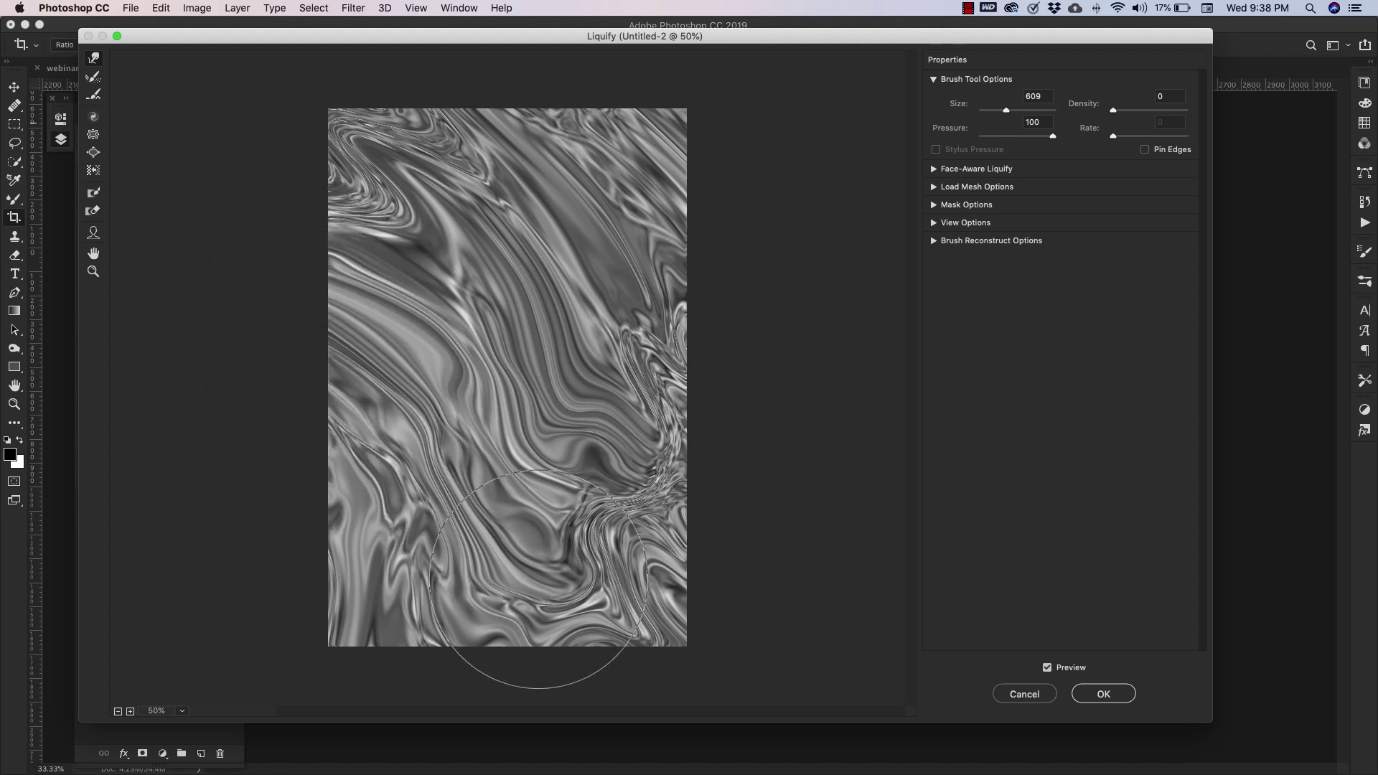
{"action": "mouse_move", "coordinate": [539, 580]}
{"action": "left_mouse_down"}
{"action": "mouse_move", "coordinate": [476, 571]}
{"action": "mouse_move", "coordinate": [495, 654]}
{"action": "mouse_move", "coordinate": [411, 611]}
{"action": "mouse_move", "coordinate": [425, 654]}
{"action": "mouse_move", "coordinate": [371, 638]}
{"action": "left_mouse_up"}
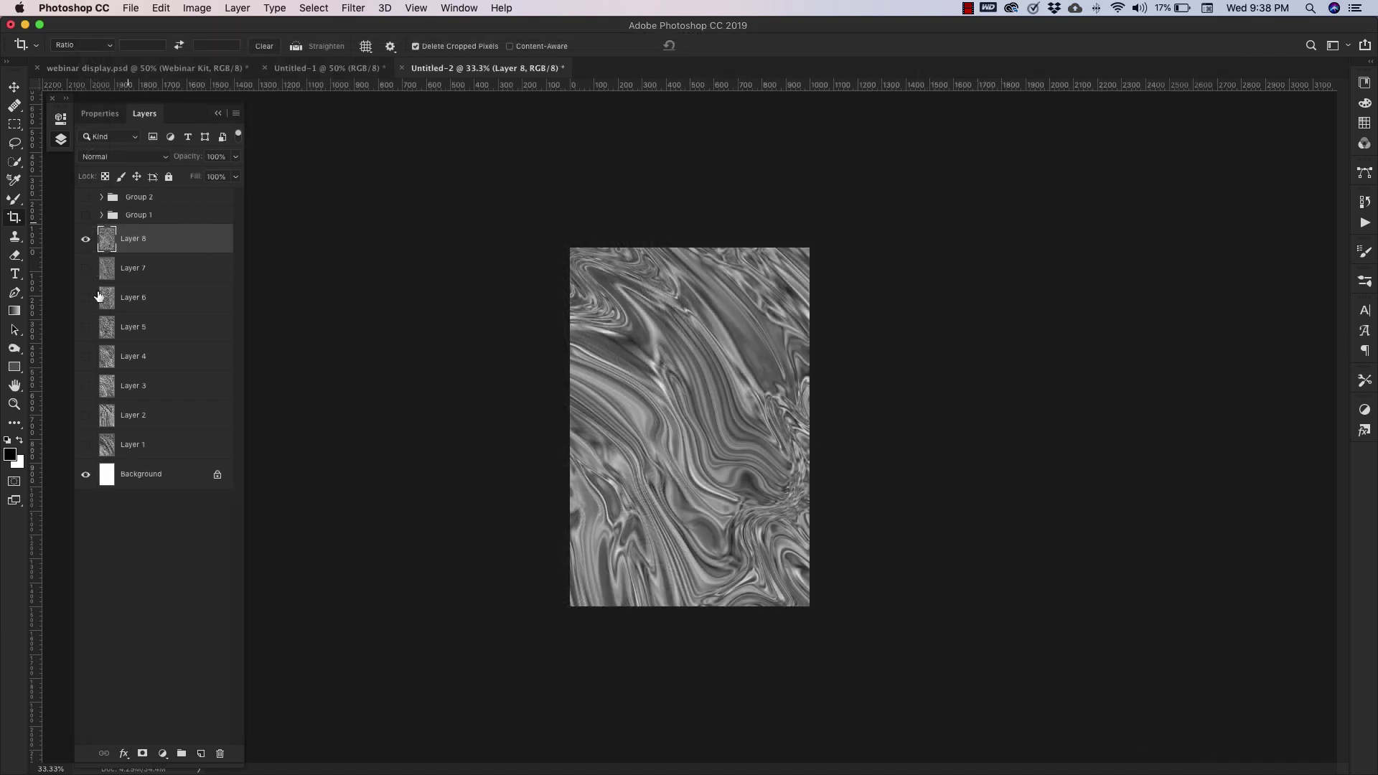
Step: Add a Brightness/Contrast adjustment layer above Layer 8 with Contrast 83 and Brightness 0
{"action": "left_click", "coordinate": [85, 197]}
{"action": "left_click", "coordinate": [163, 753]}
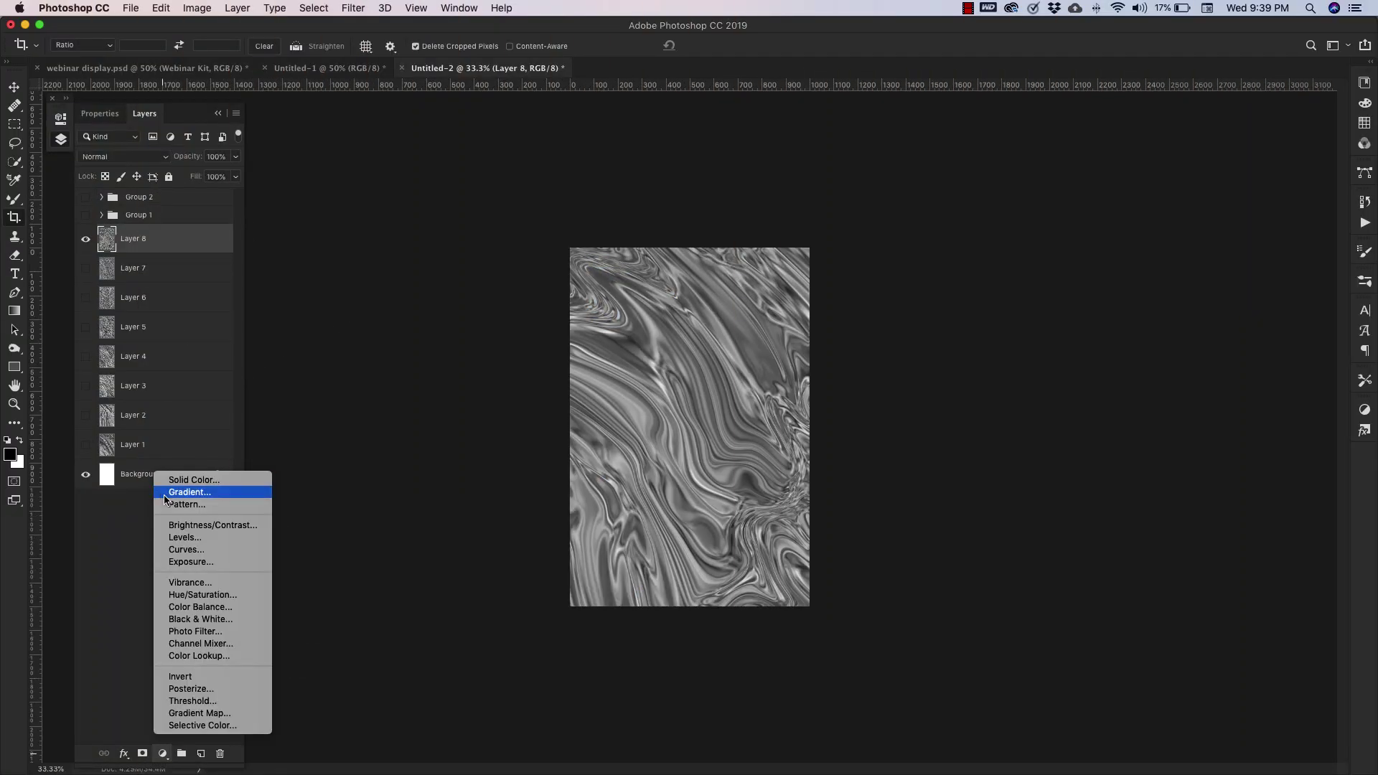
{"action": "left_click", "coordinate": [210, 530]}
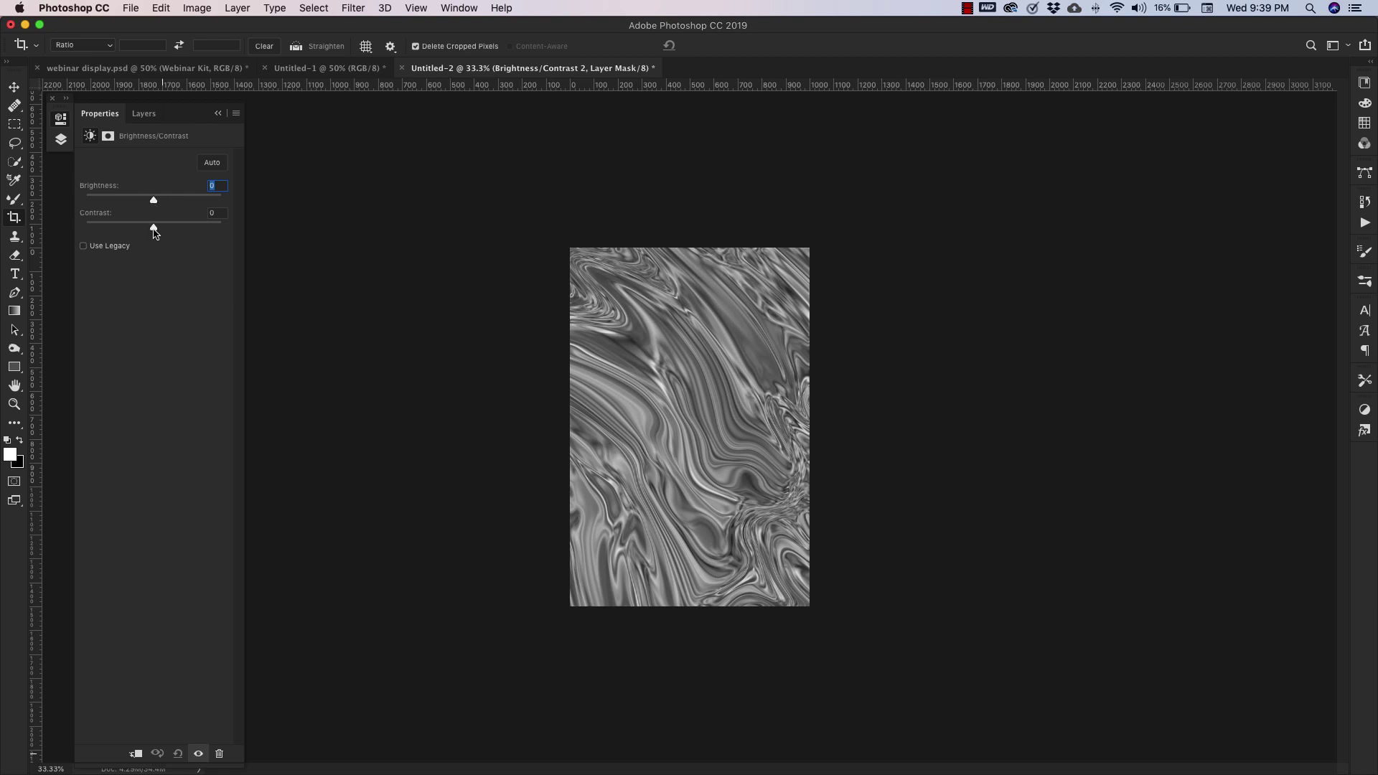
{"action": "left_click_drag", "start_coordinate": [155, 232], "coordinate": [210, 239]}
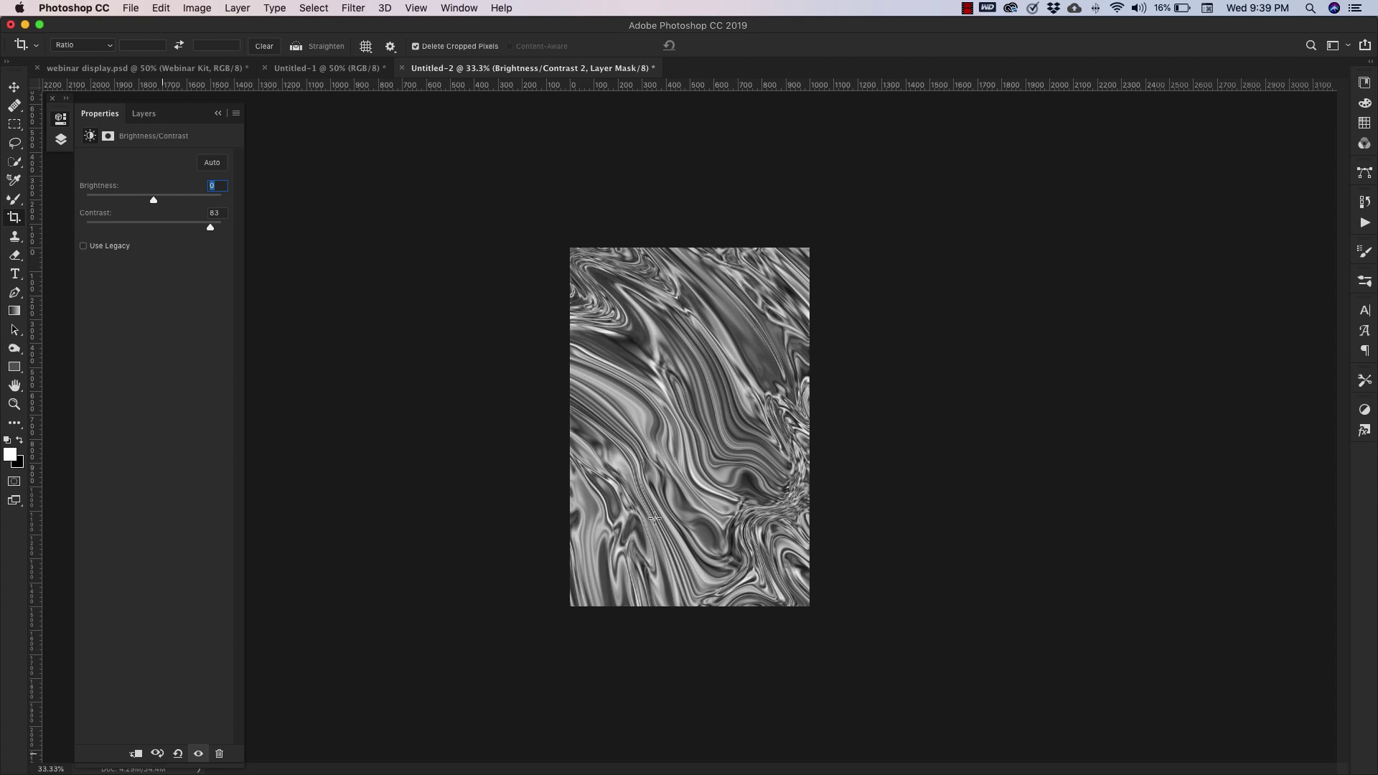
{"action": "left_click", "coordinate": [67, 141]}
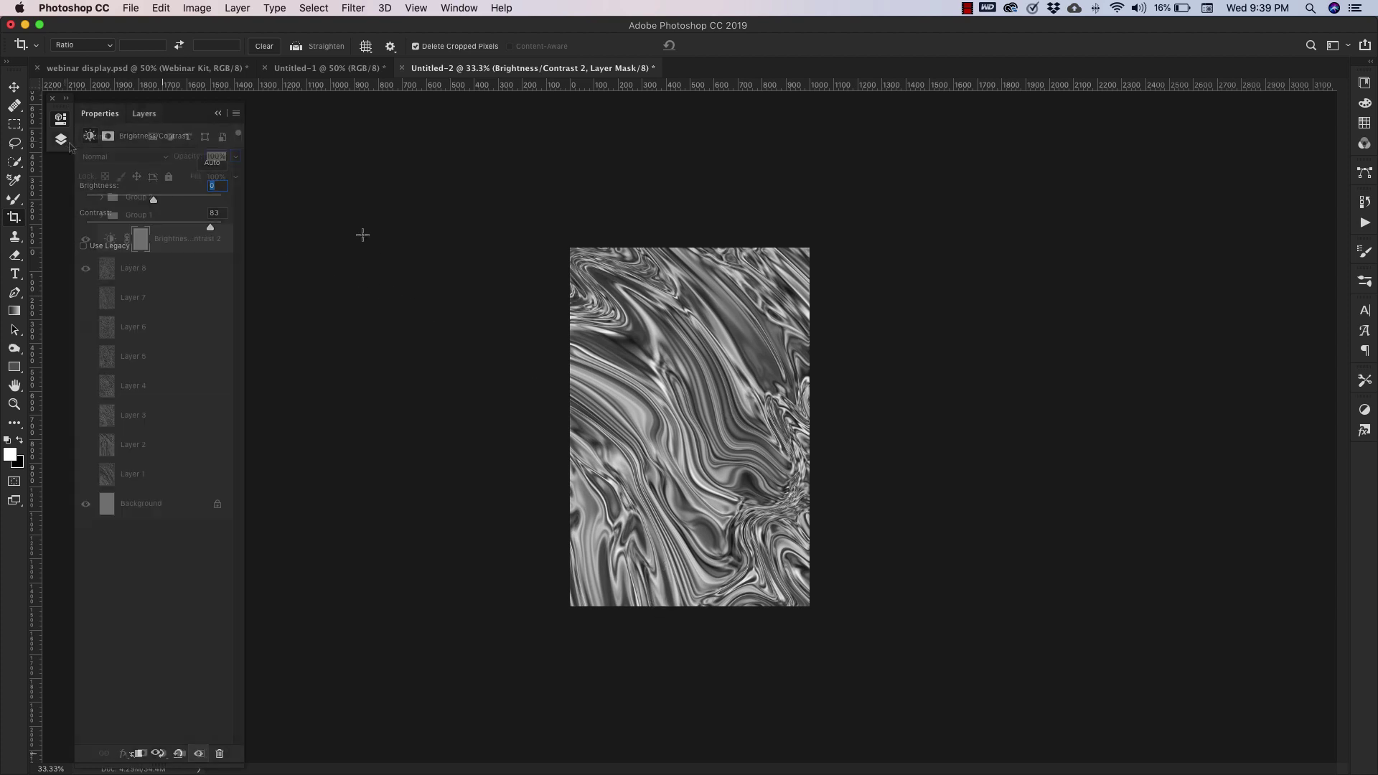
Step: Add a Curves adjustment layer with raised highlights and lowered shadows forming a gentle S-curve
{"action": "left_click", "coordinate": [163, 753]}
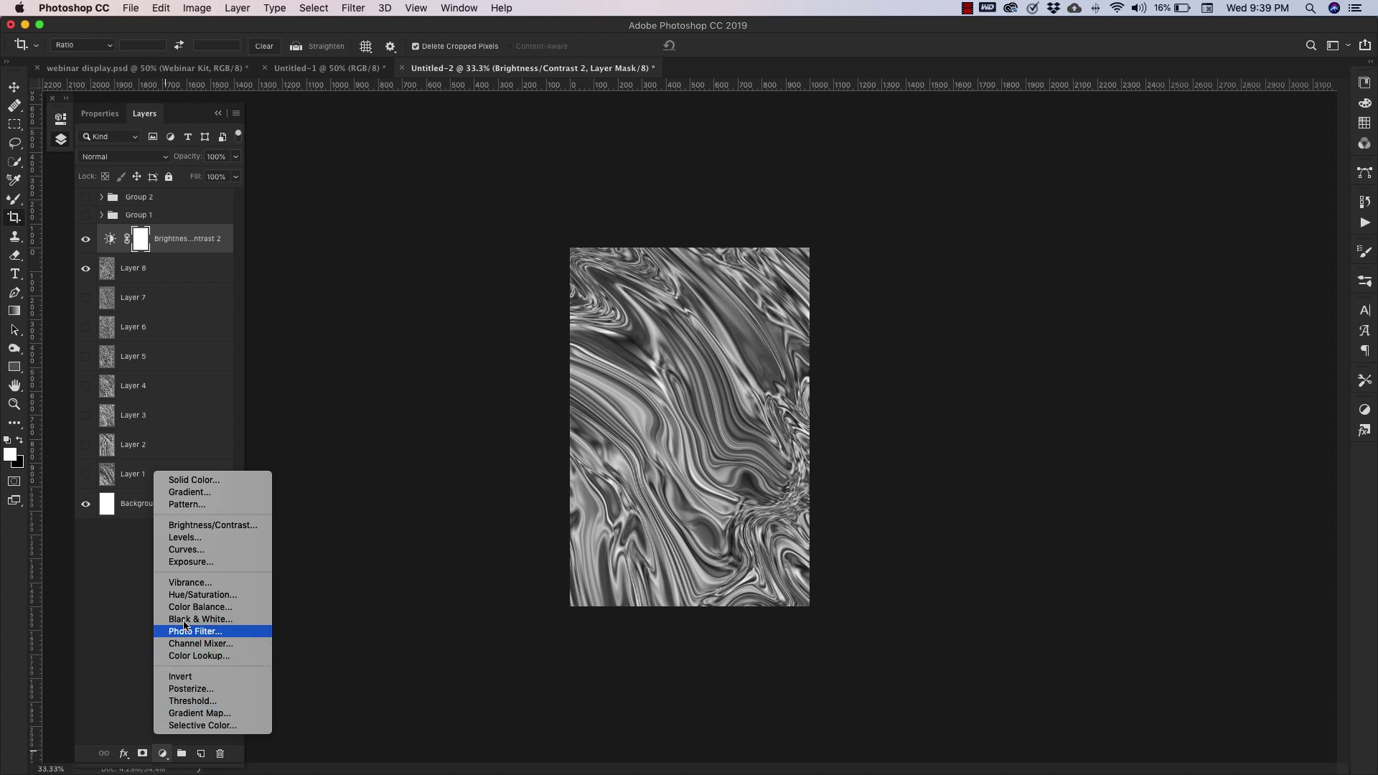
{"action": "left_click", "coordinate": [213, 548]}
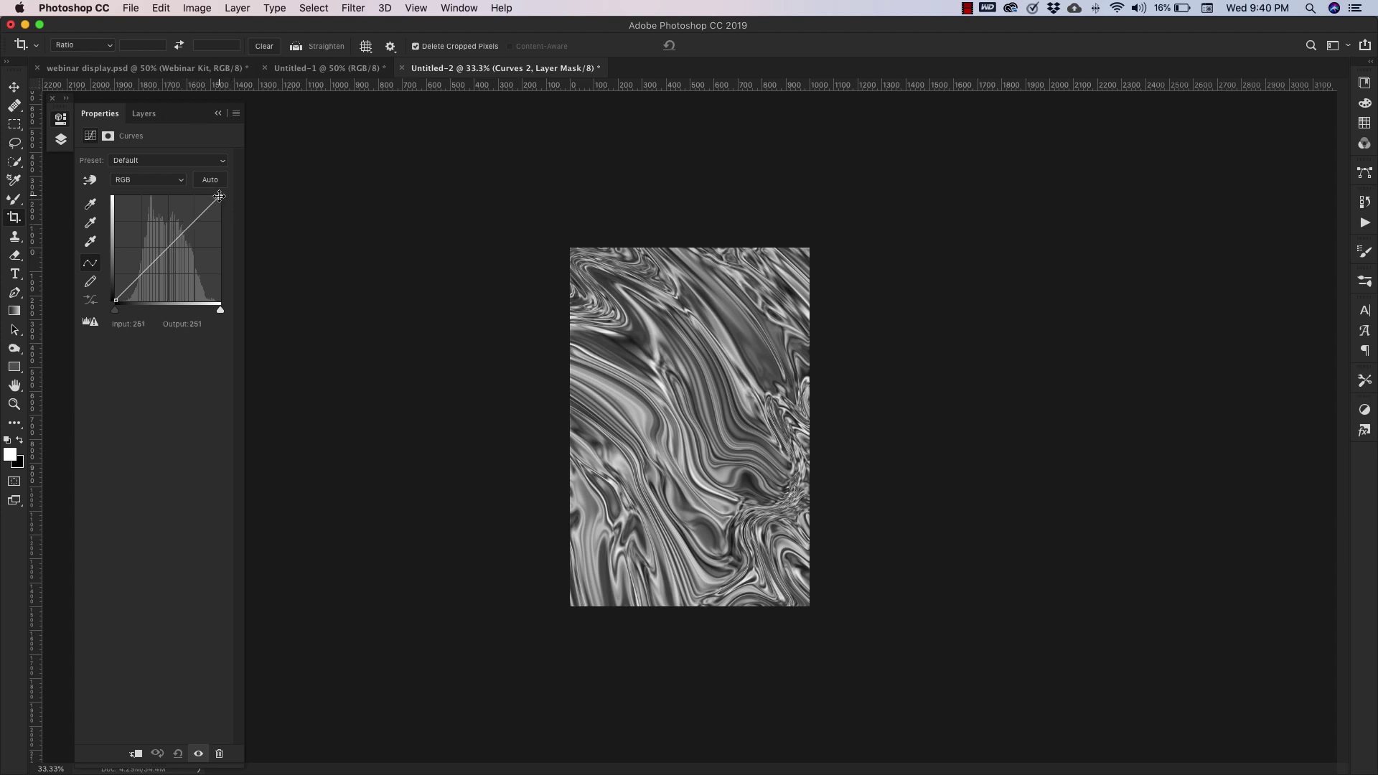
{"action": "left_click_drag", "start_coordinate": [207, 208], "coordinate": [202, 204]}
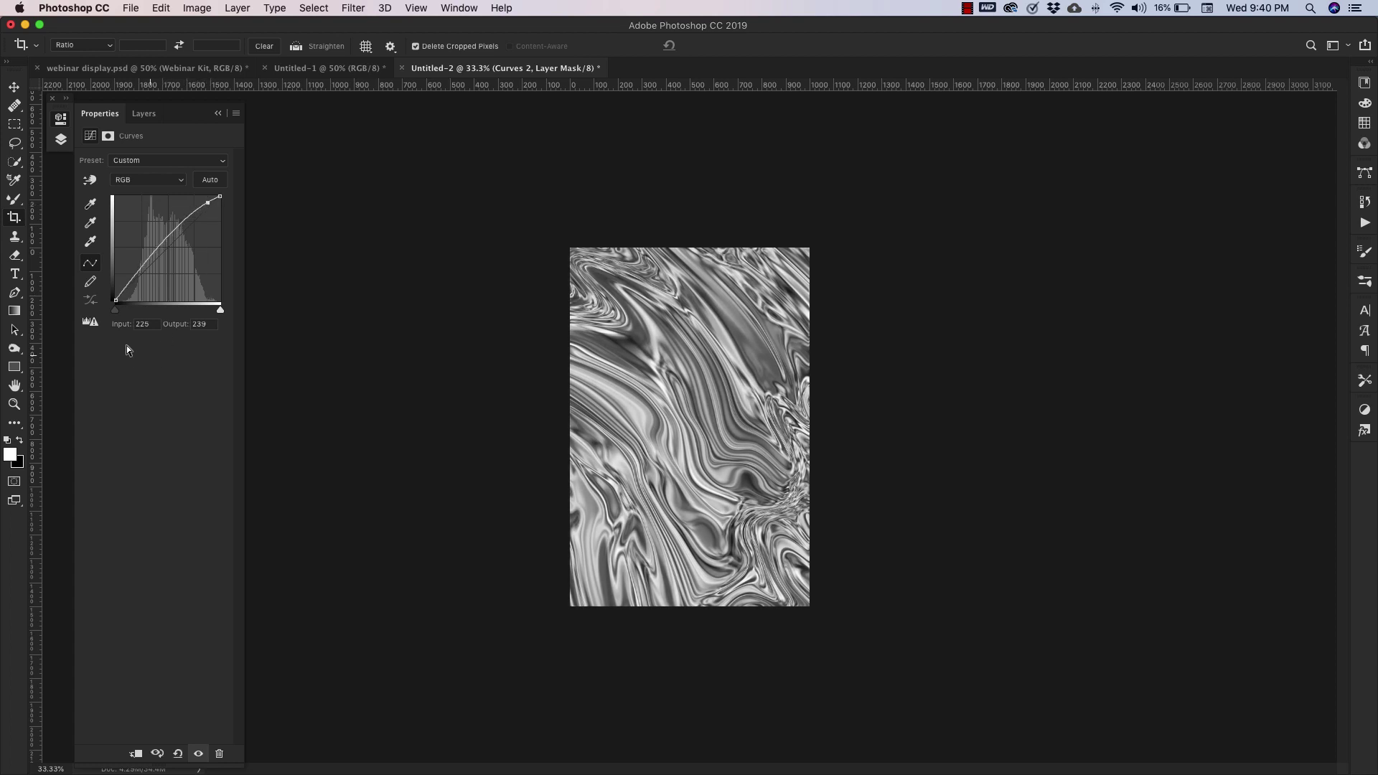
{"action": "left_click_drag", "start_coordinate": [125, 286], "coordinate": [128, 292]}
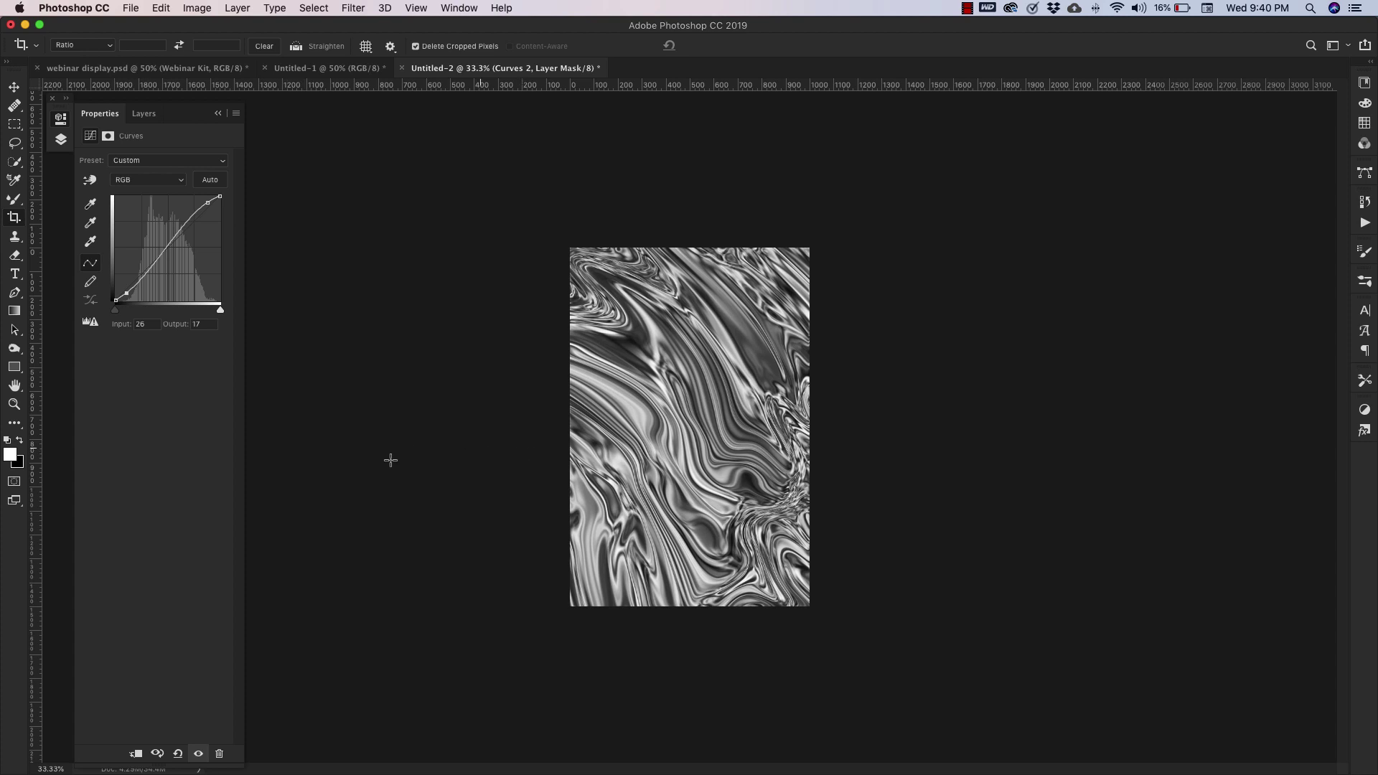
{"action": "left_click", "coordinate": [143, 113]}
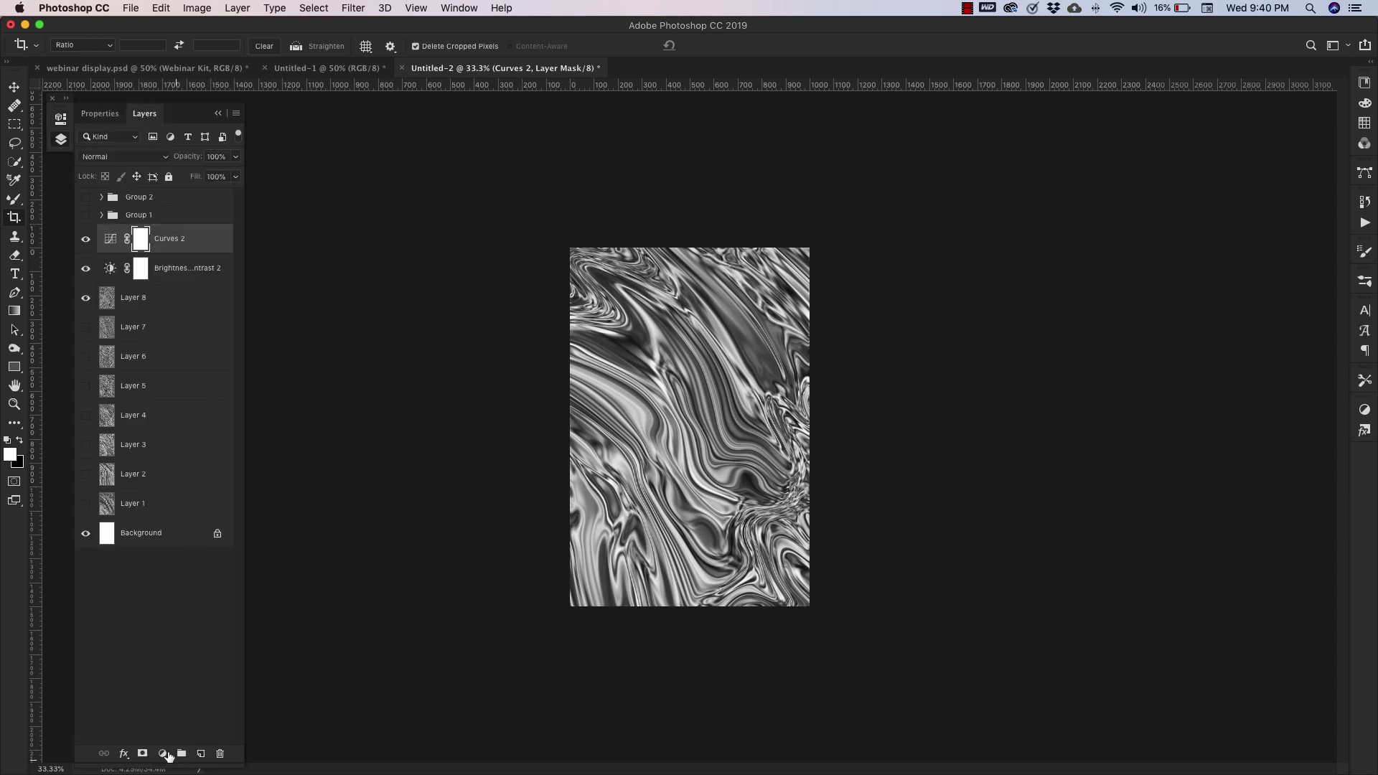
Step: Add a Vibrance adjustment layer above Curves 2 with Saturation at +20
{"action": "left_click", "coordinate": [162, 754]}
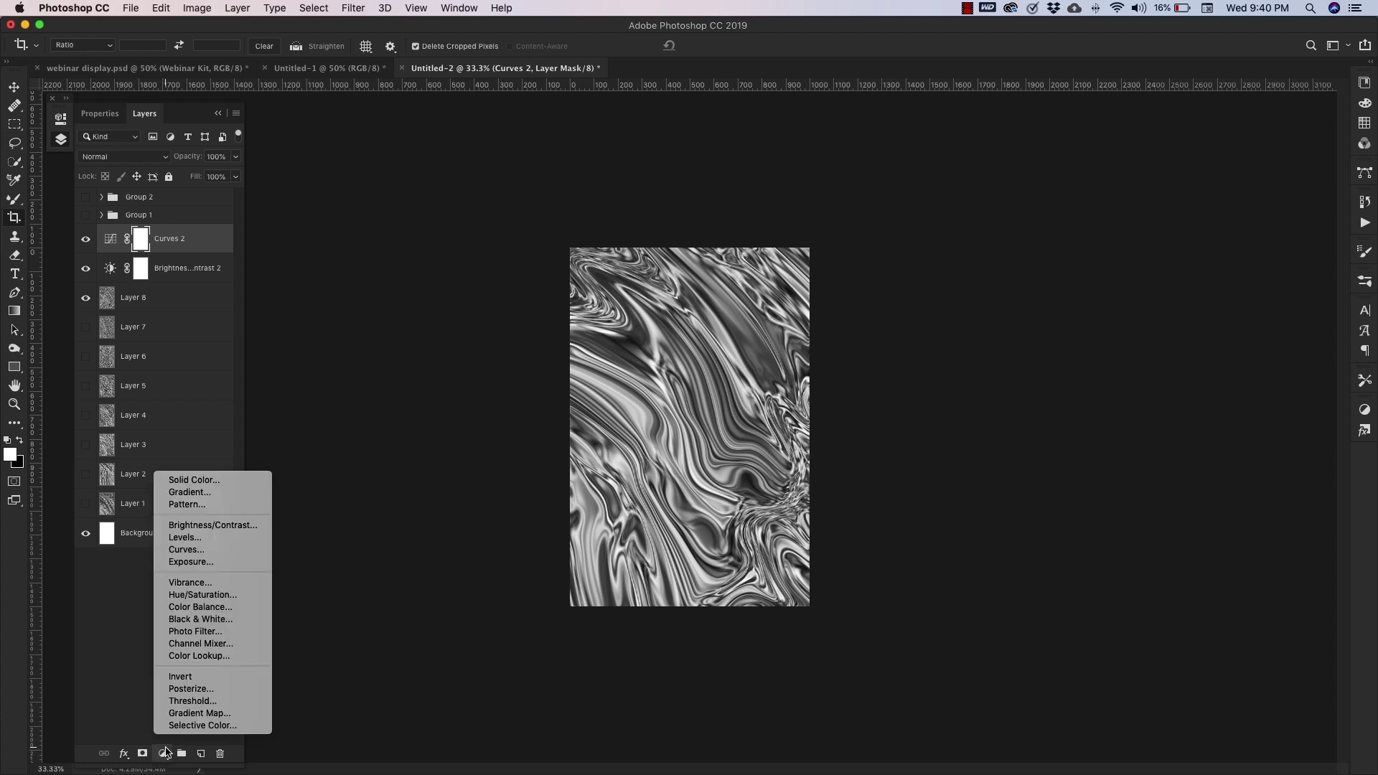
{"action": "left_click", "coordinate": [196, 583]}
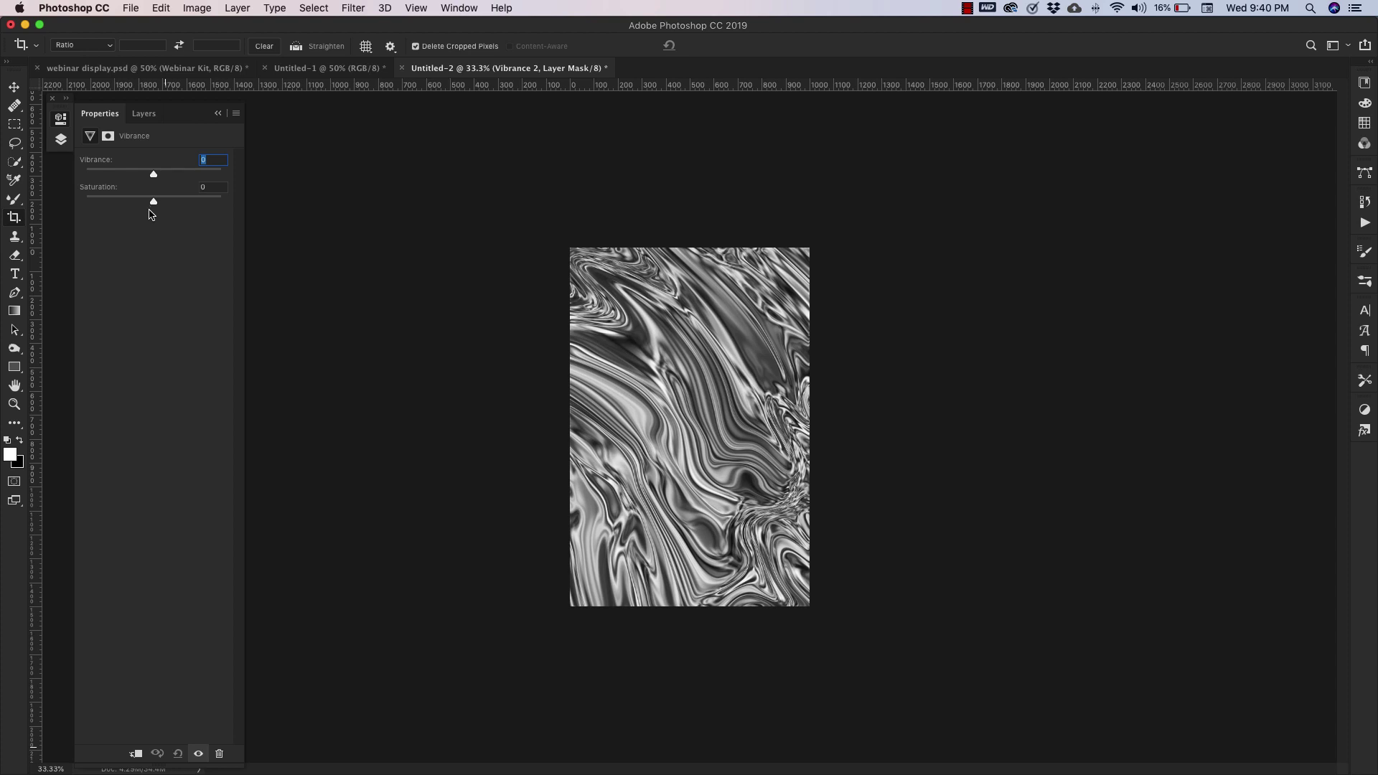
{"action": "left_click_drag", "start_coordinate": [152, 205], "coordinate": [185, 180]}
{"action": "left_click", "coordinate": [142, 115]}
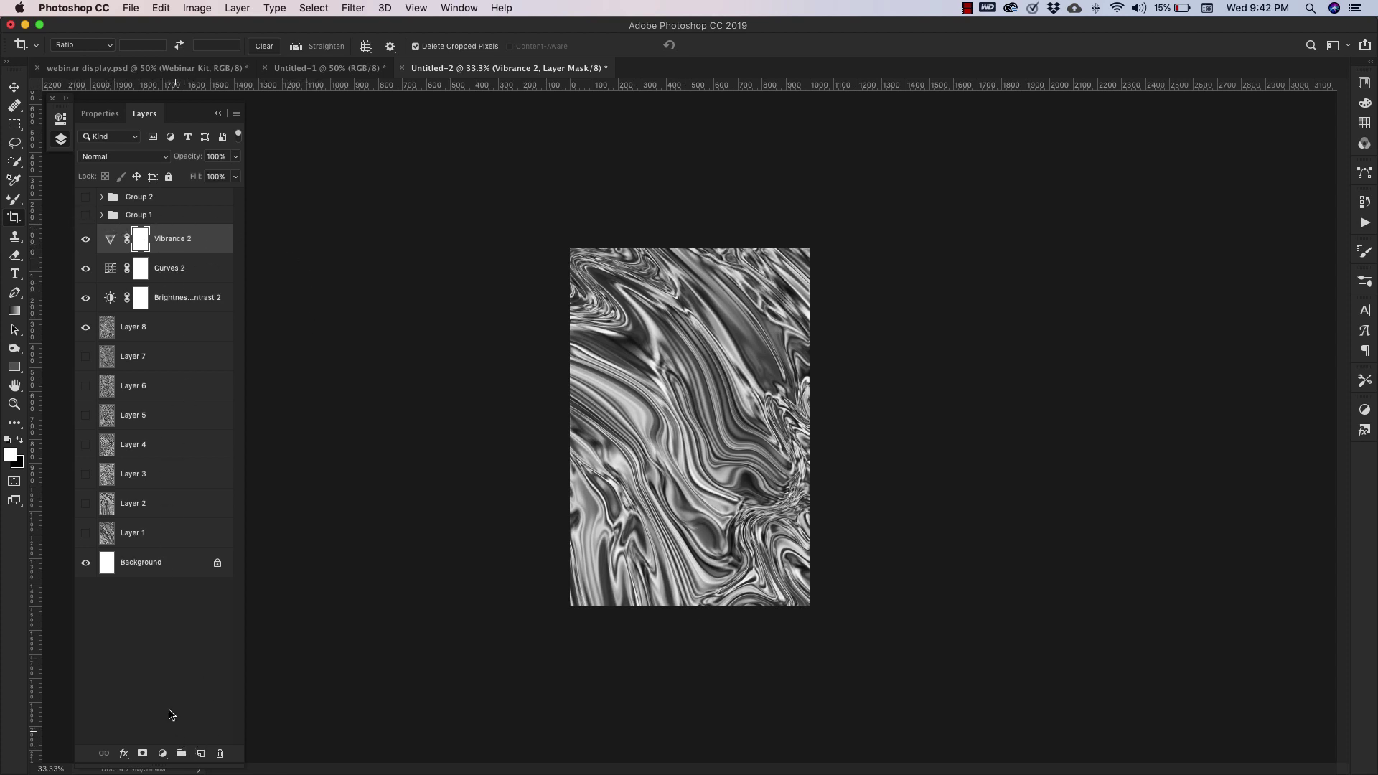
Step: Add a colorized Hue/Saturation layer tinting the swirl gold: Hue 44, Saturation 58, Lightness +14
{"action": "left_click", "coordinate": [163, 754]}
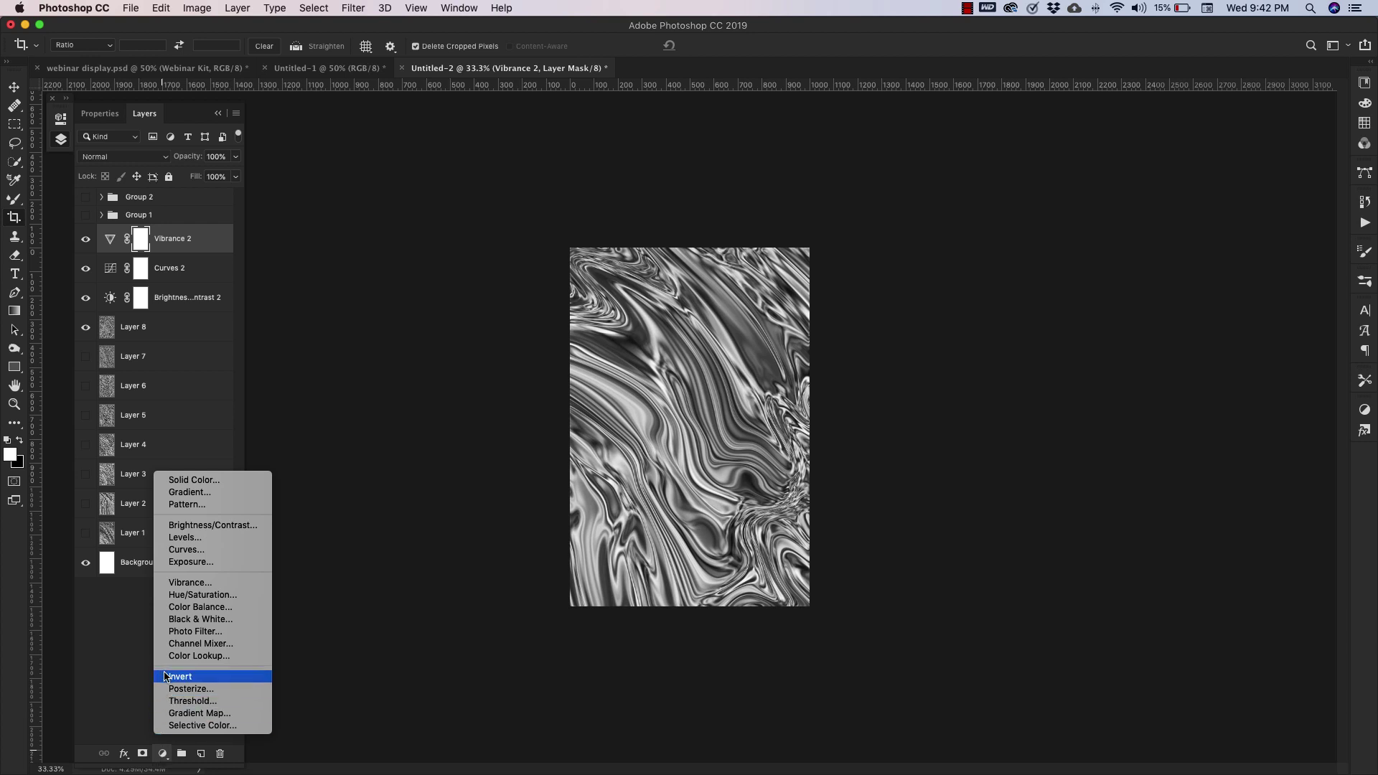
{"action": "left_click", "coordinate": [192, 595]}
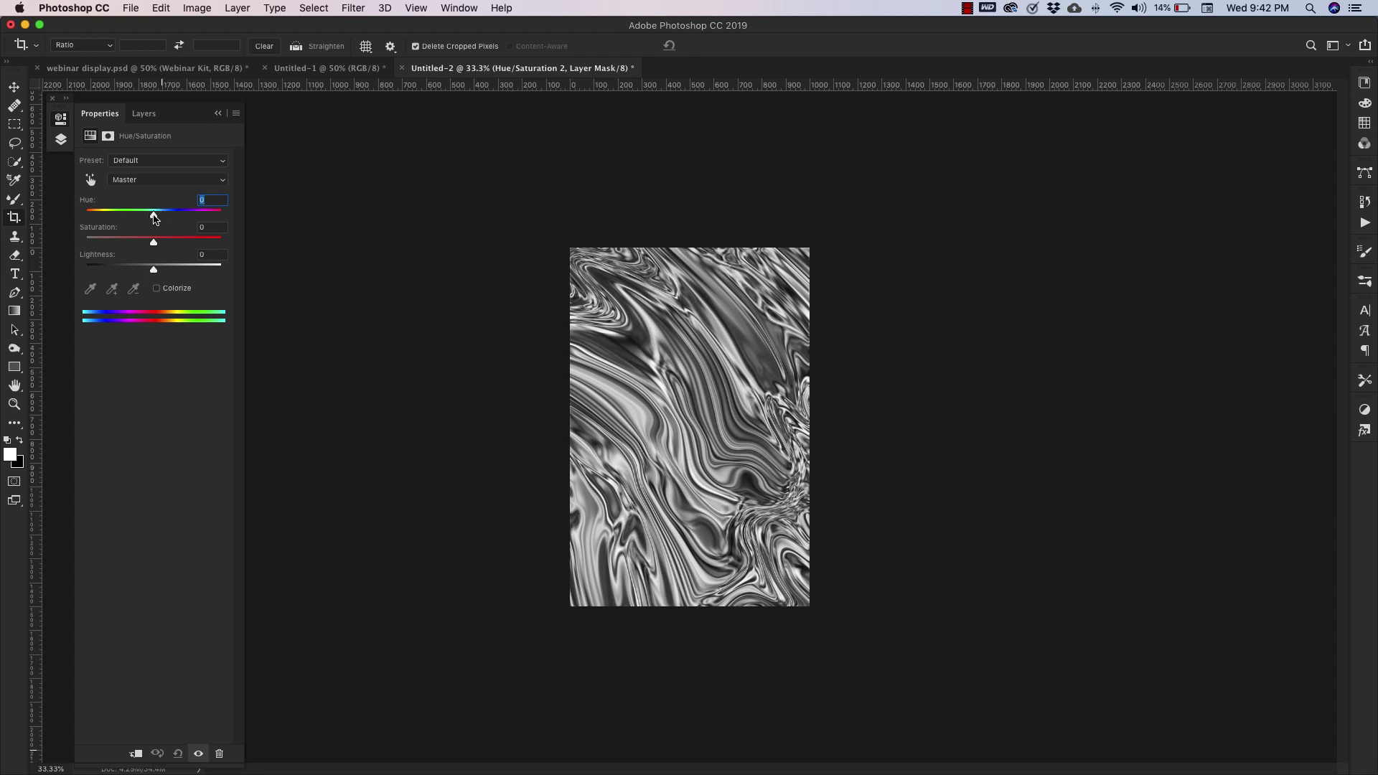
{"action": "left_click_drag", "start_coordinate": [155, 218], "coordinate": [99, 215]}
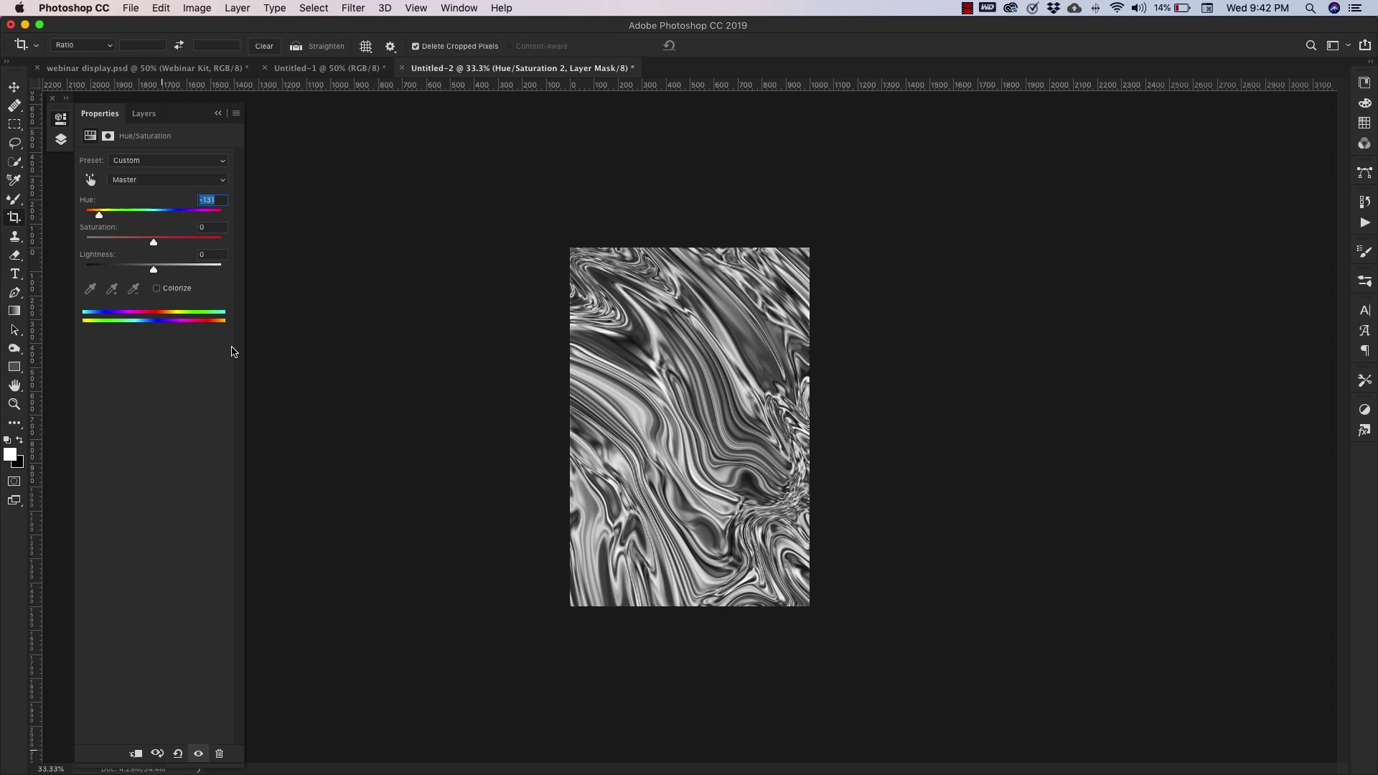
{"action": "left_click", "coordinate": [157, 289]}
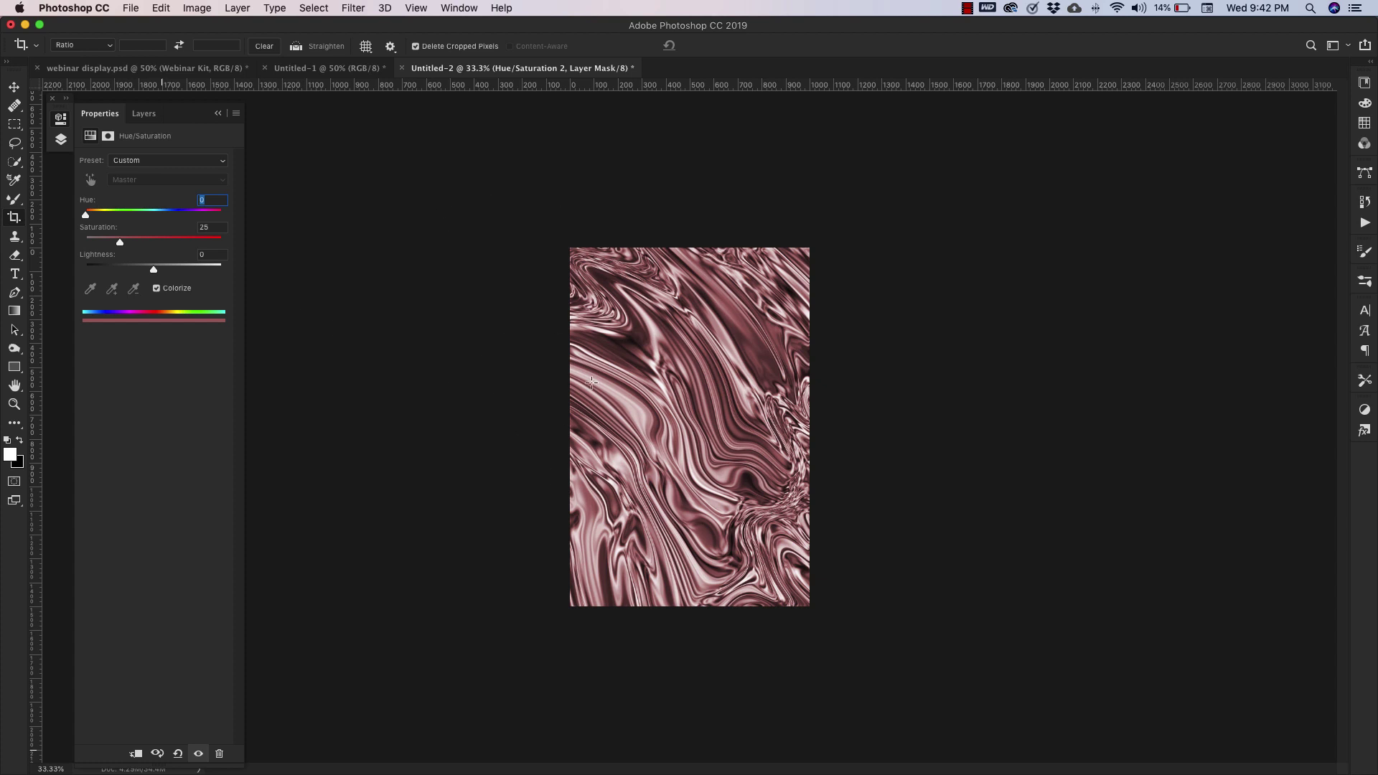
{"action": "left_click_drag", "start_coordinate": [86, 215], "coordinate": [165, 244]}
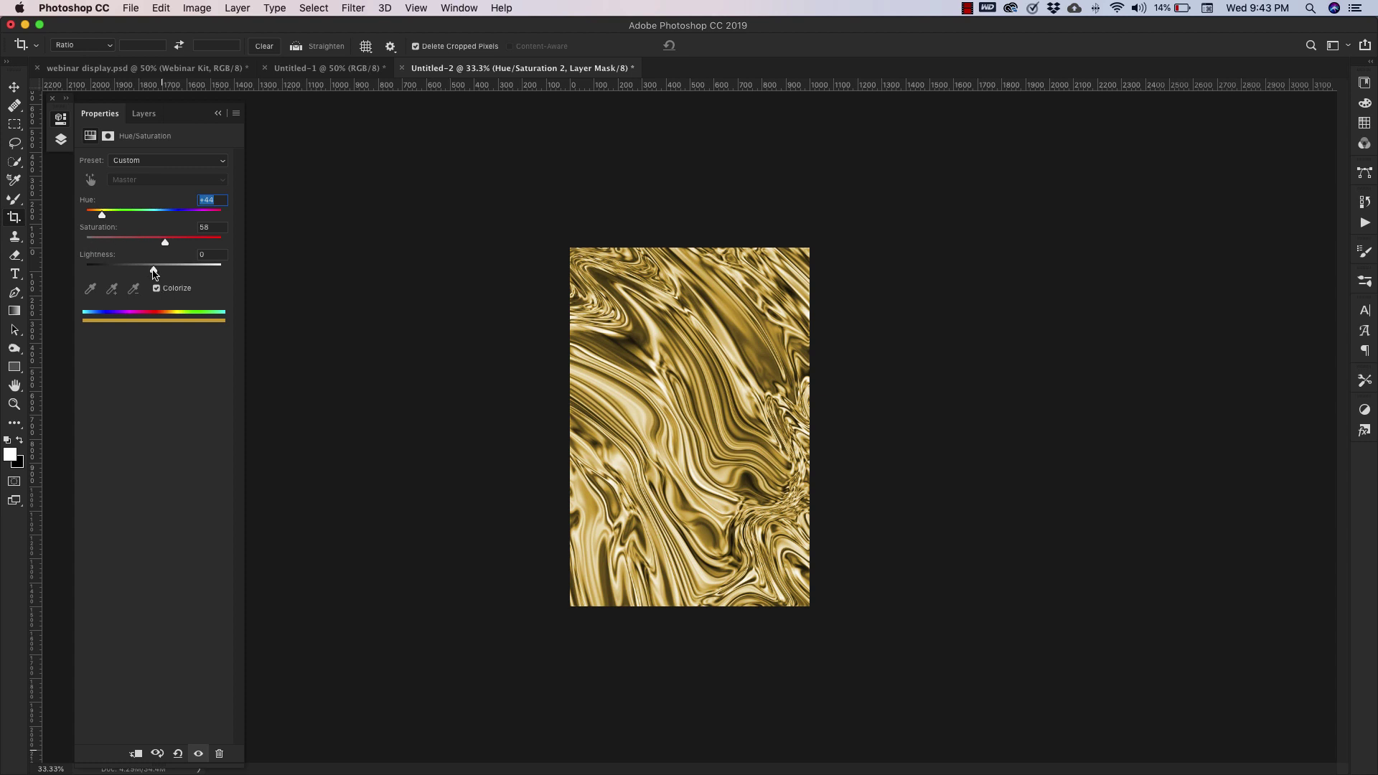
{"action": "mouse_move", "coordinate": [153, 271]}
{"action": "left_mouse_down"}
{"action": "mouse_move", "coordinate": [140, 271]}
{"action": "mouse_move", "coordinate": [164, 272]}
{"action": "left_mouse_up"}
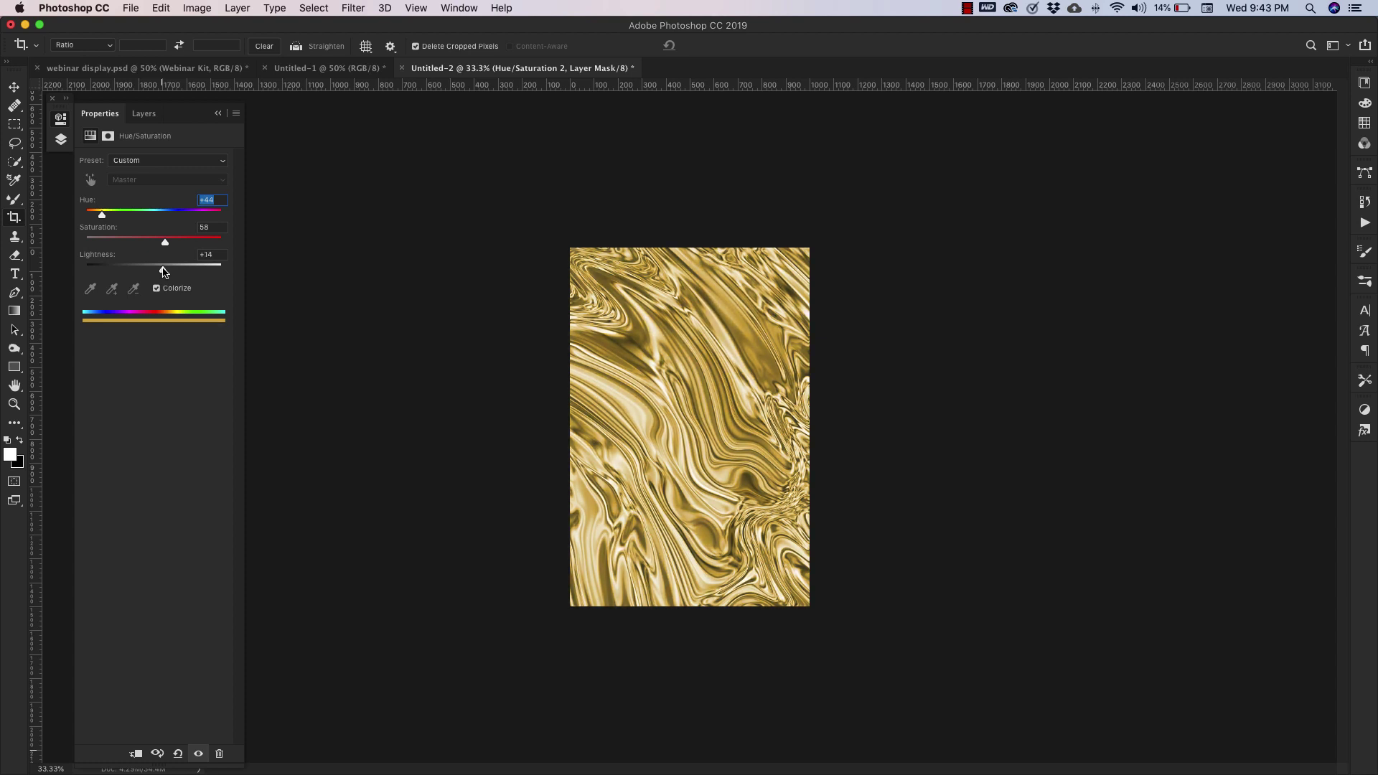